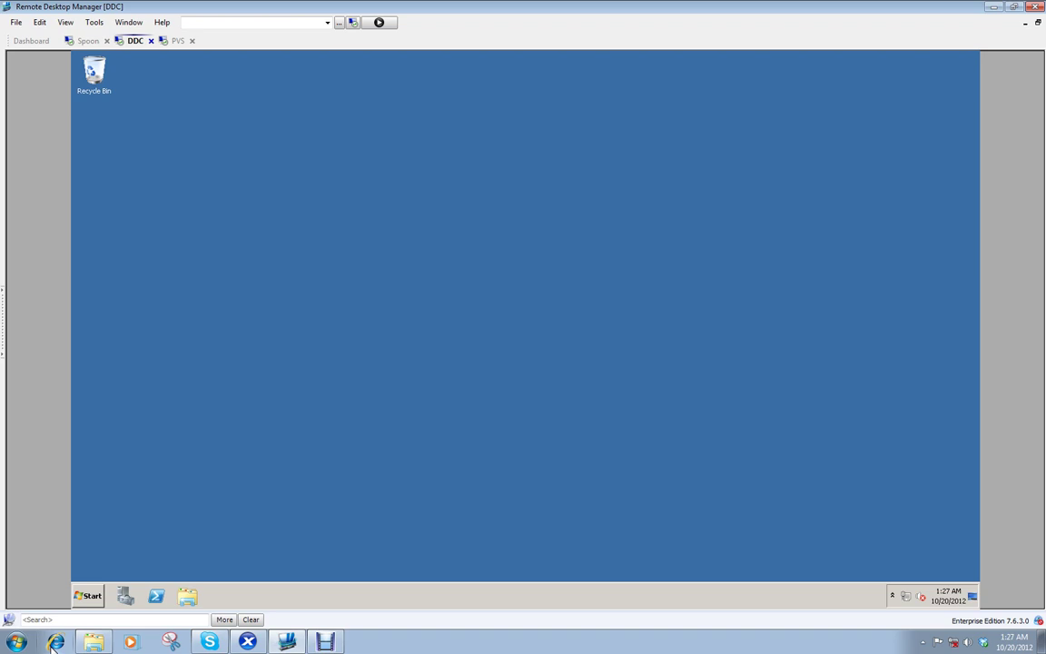
# Step: Bring up XenCenter and review the xenserver overview of the Spoon, PVS and DDC VMs
pyautogui.click(252, 642)
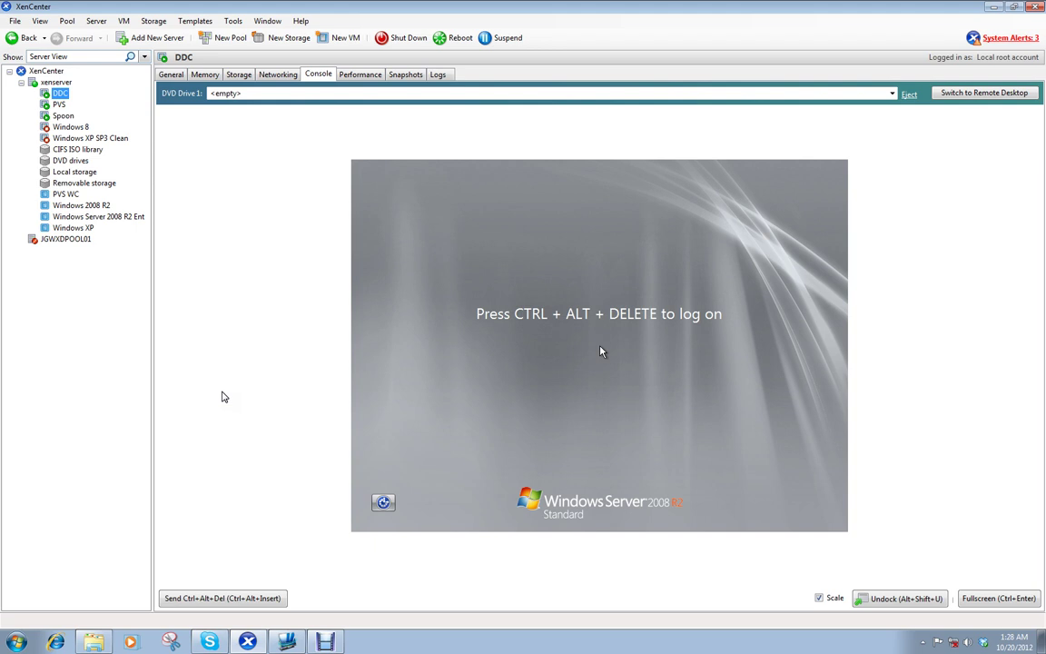
pyautogui.click(171, 74)
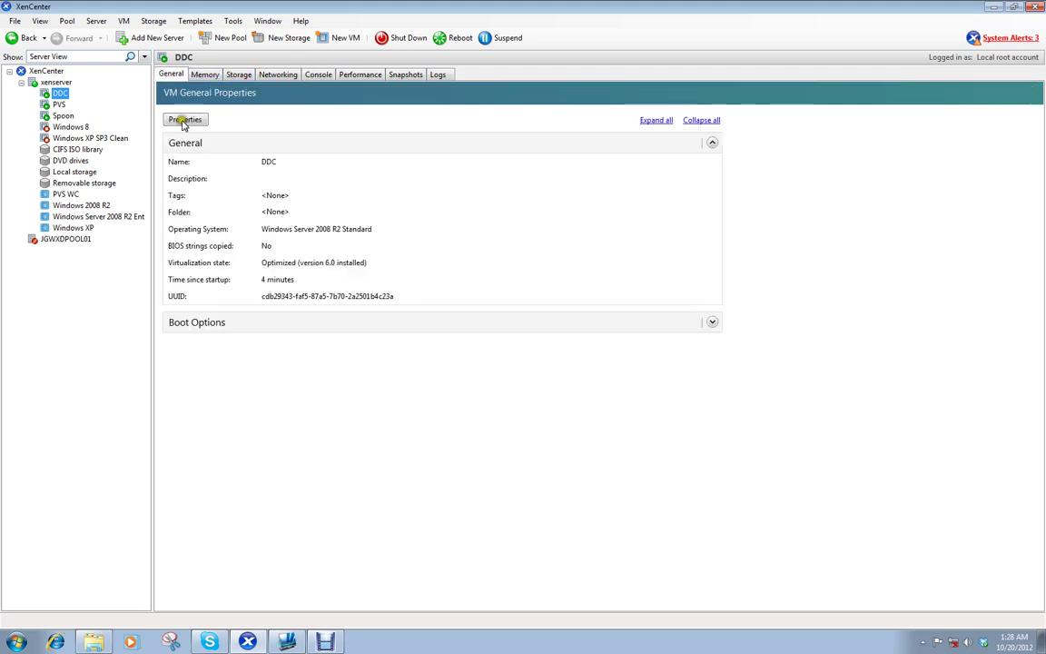
pyautogui.click(55, 82)
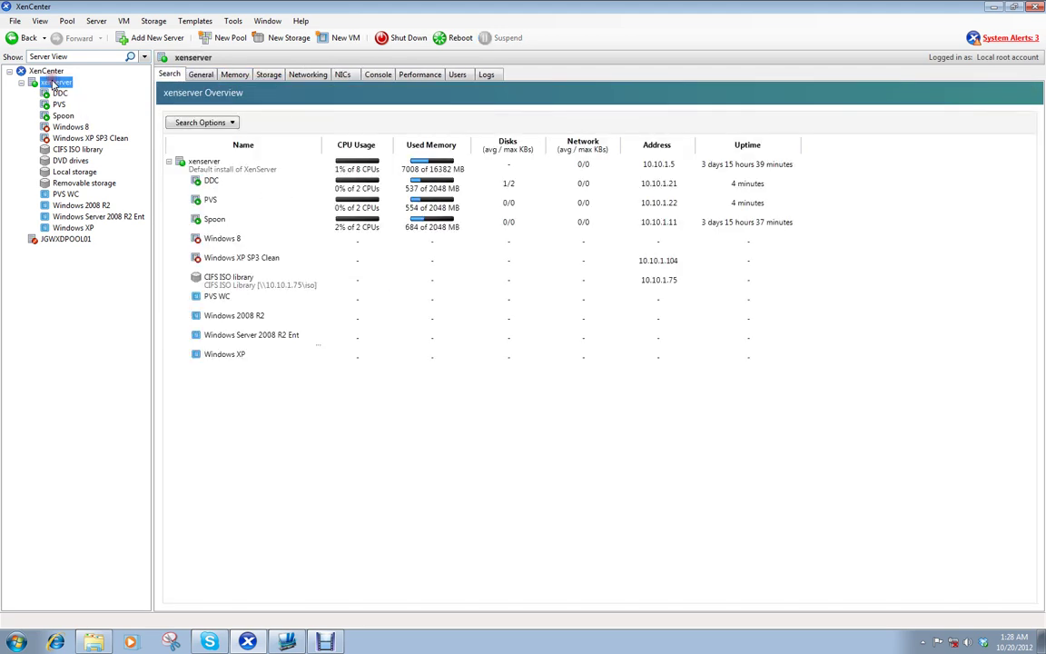
pyautogui.click(196, 221)
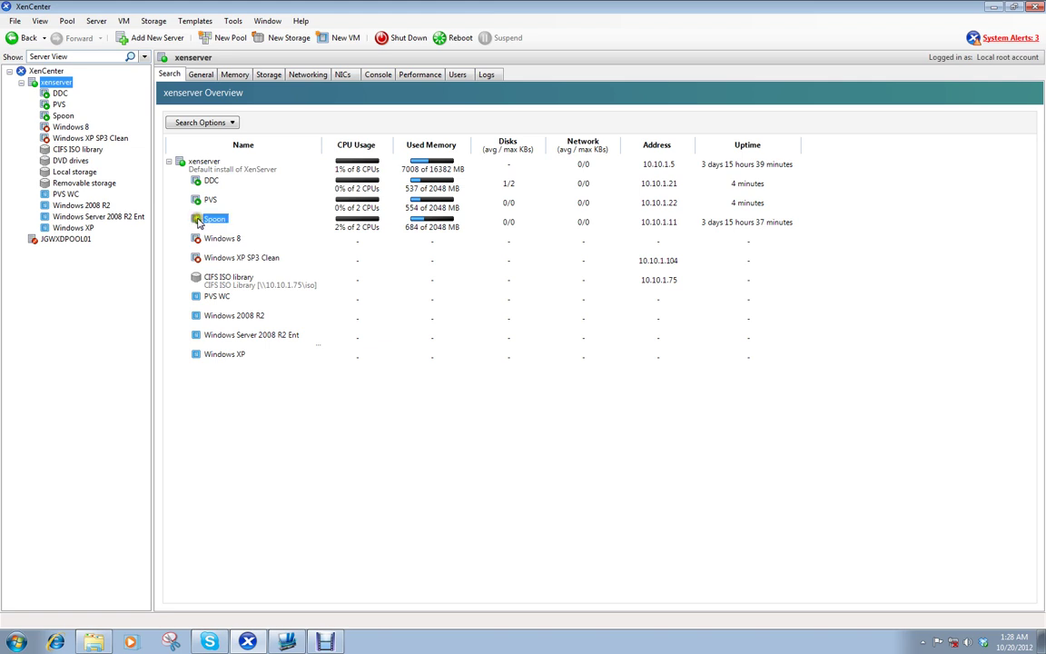
pyautogui.click(212, 219)
pyautogui.click(207, 200)
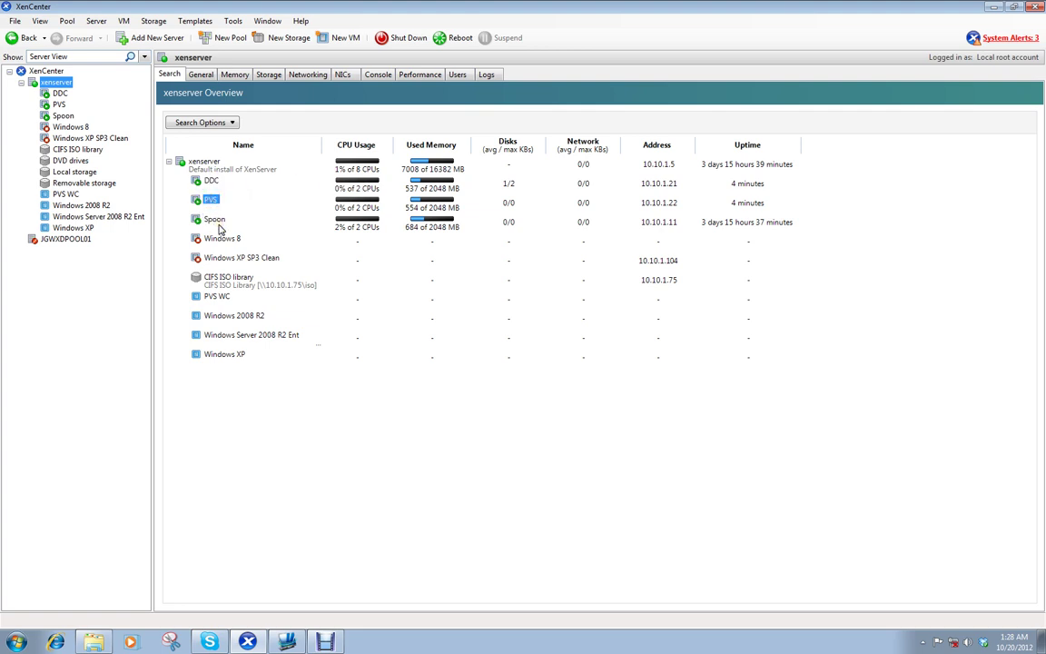
pyautogui.click(209, 181)
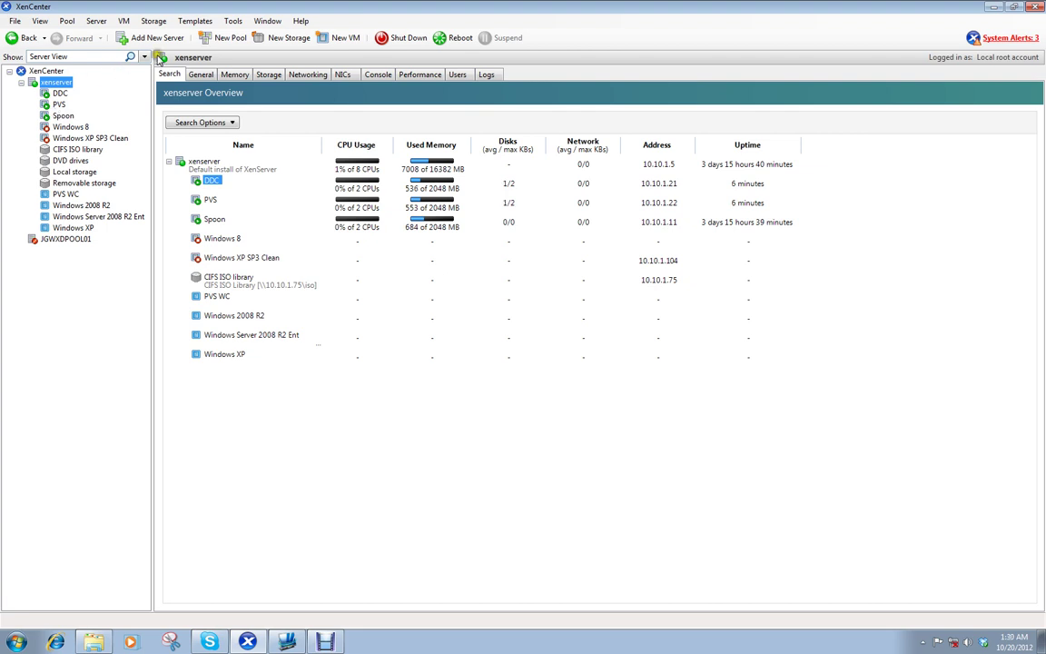
# Step: Return to the DDC session in Remote Desktop Manager, showing its empty desktop
pyautogui.click(286, 643)
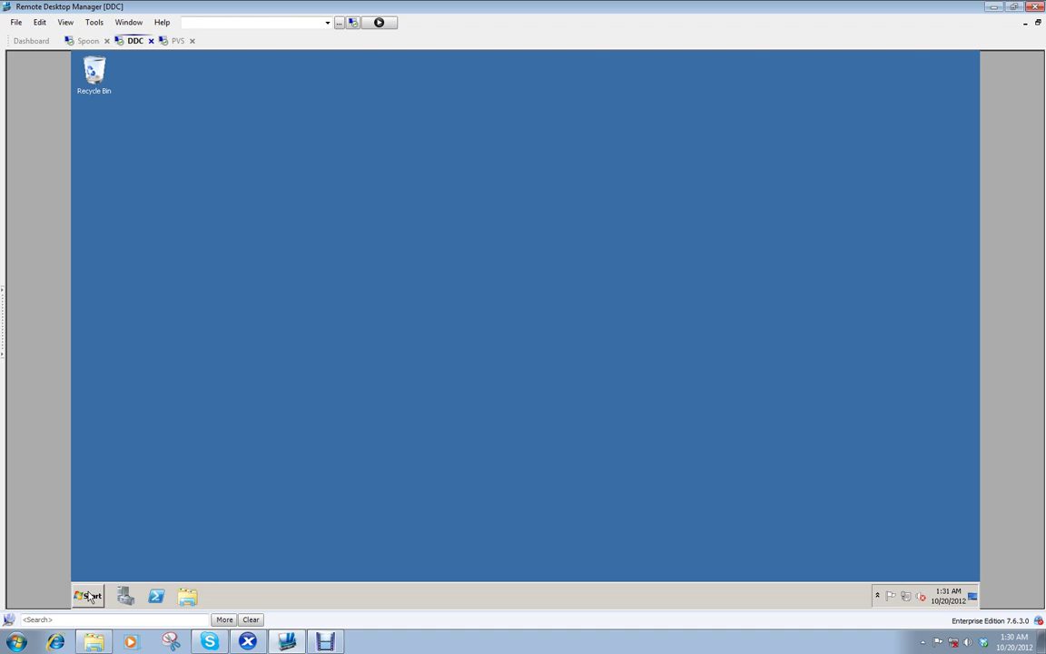
# Step: Insert XenDesktop55.iso into the DDC VM's DVD Drive 1 from its Console tab in XenCenter
pyautogui.click(247, 641)
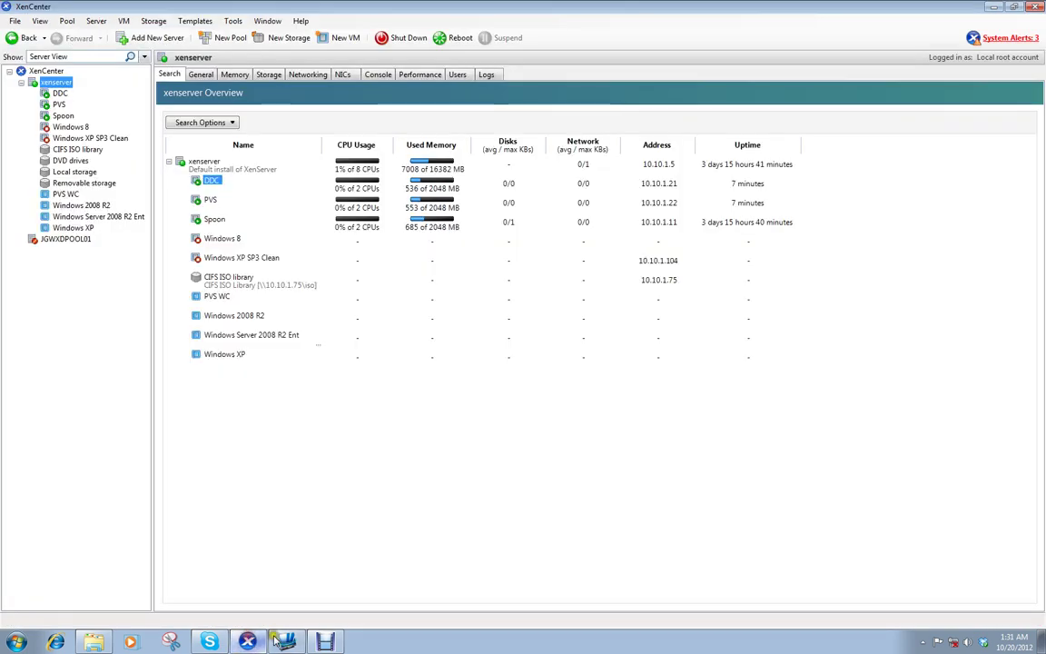
pyautogui.click(60, 94)
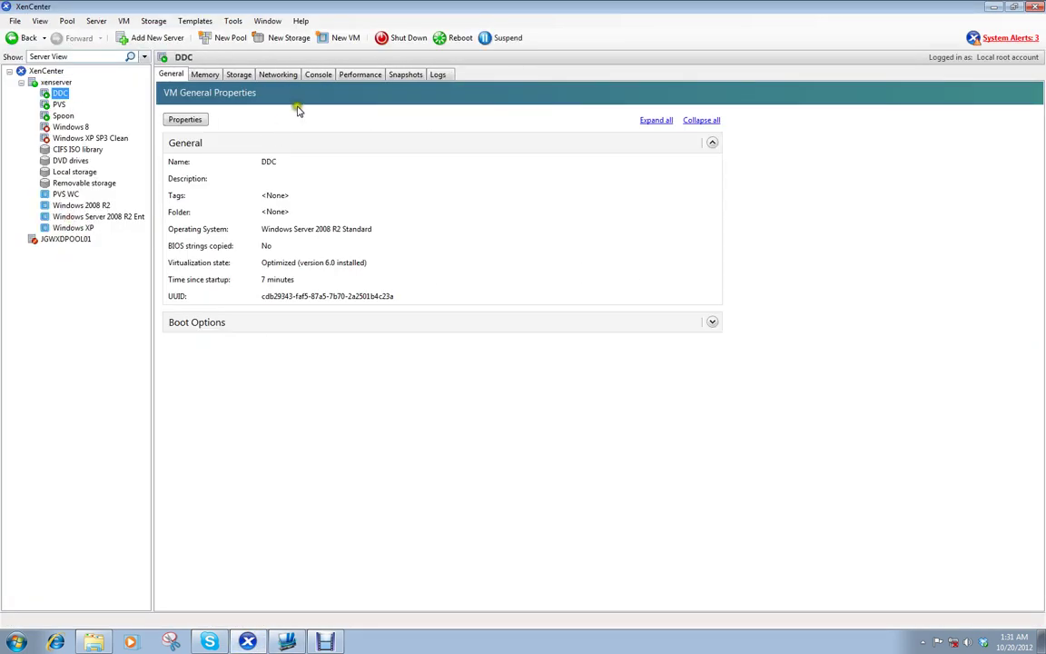
pyautogui.click(317, 75)
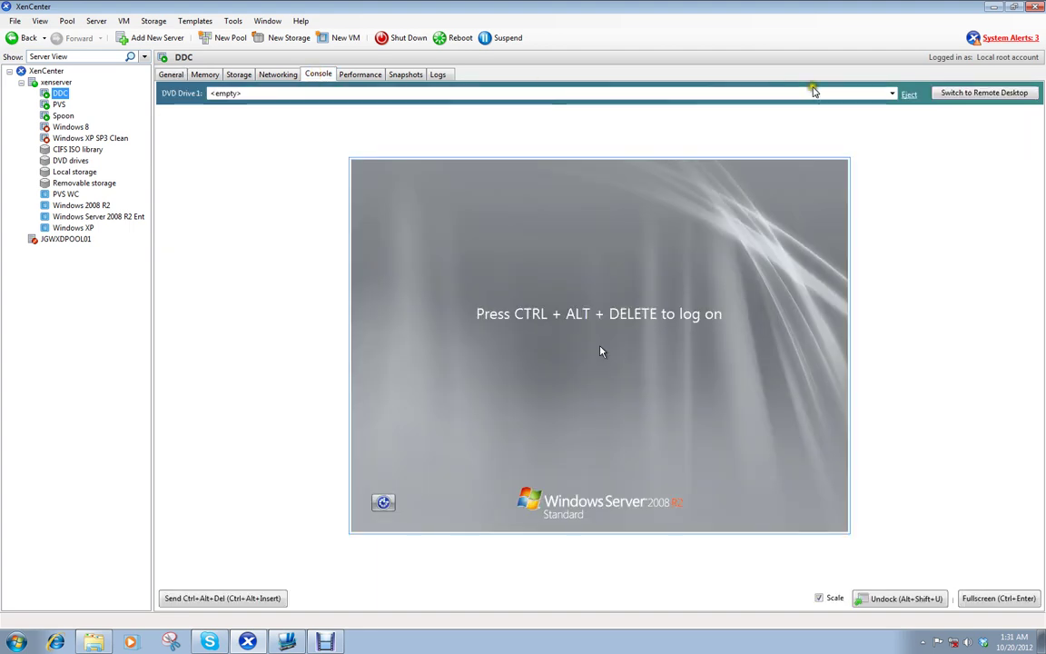
pyautogui.click(863, 95)
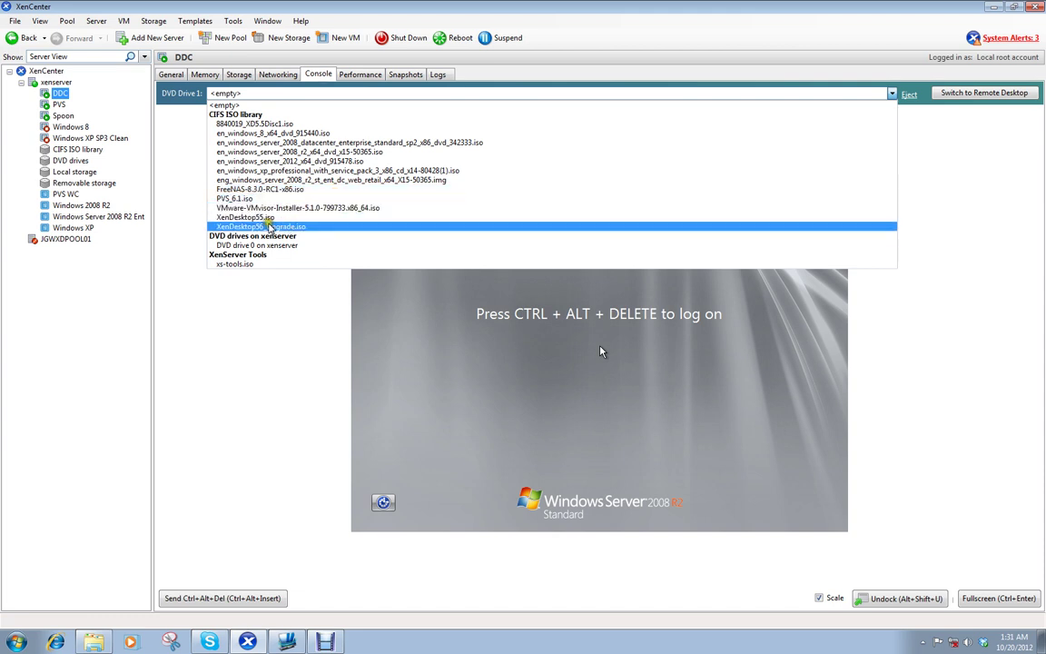
pyautogui.click(266, 219)
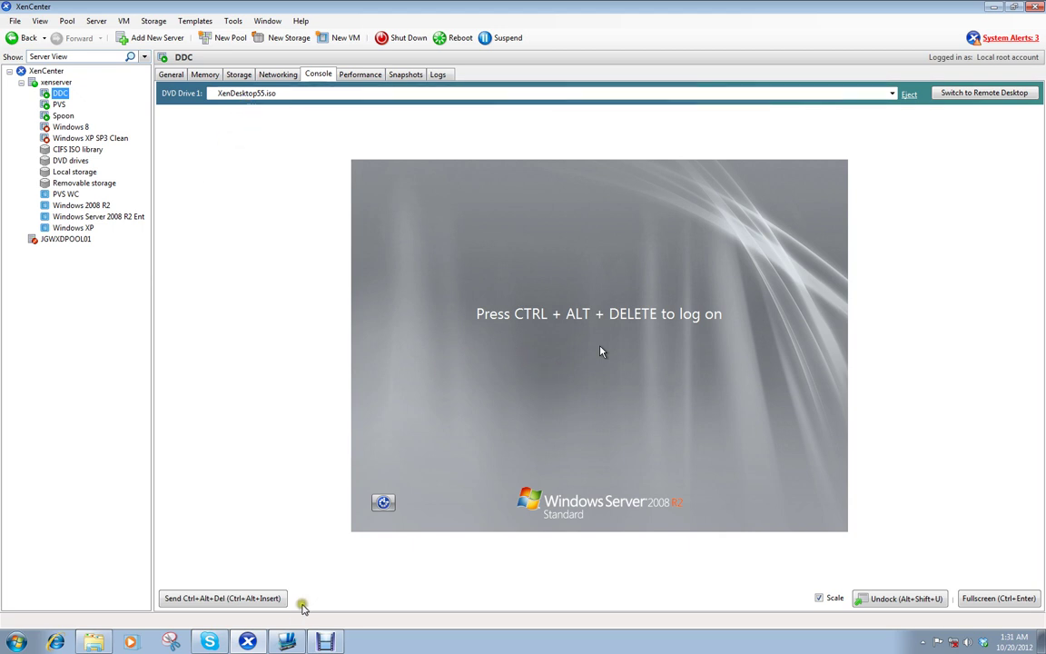
# Step: Open Computer on the DDC desktop and check the XenDesktop disc on CD Drive (D:)
pyautogui.click(291, 642)
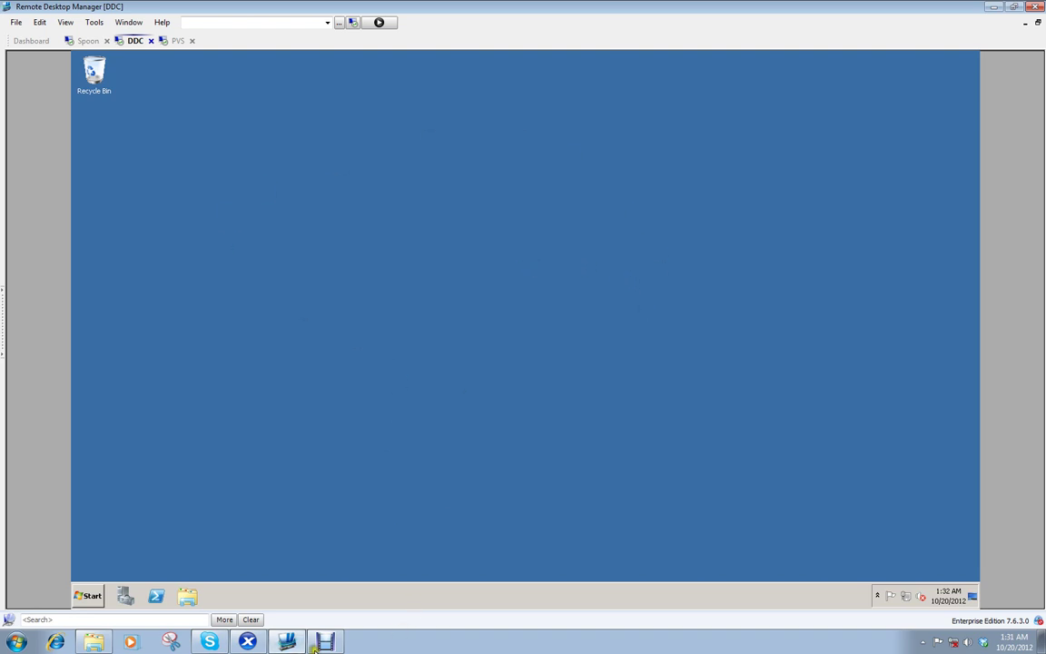
pyautogui.click(248, 641)
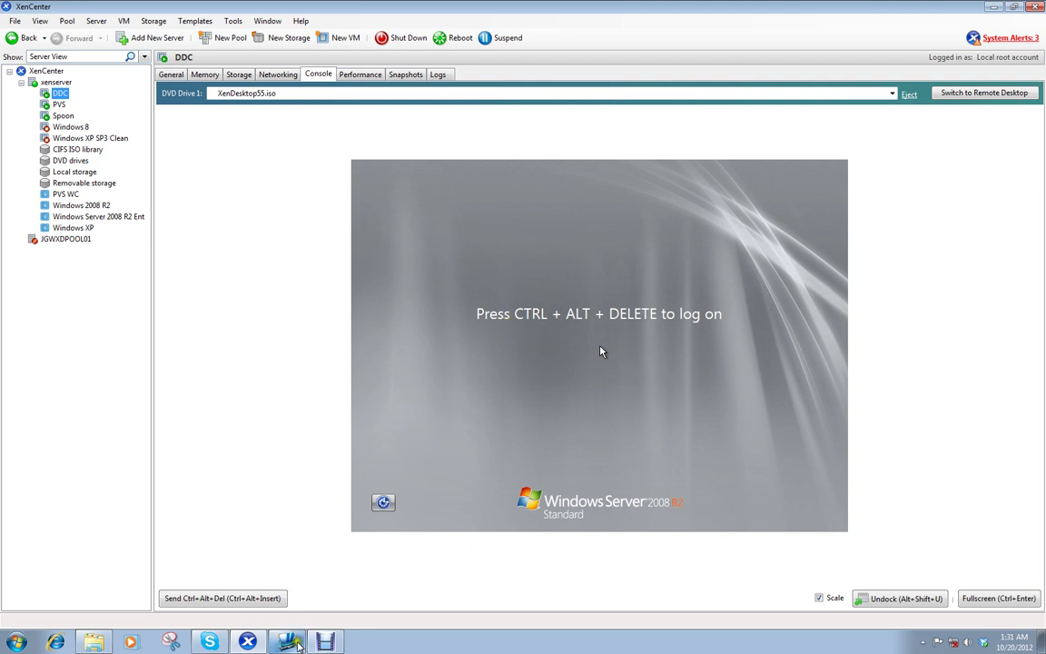
pyautogui.click(289, 642)
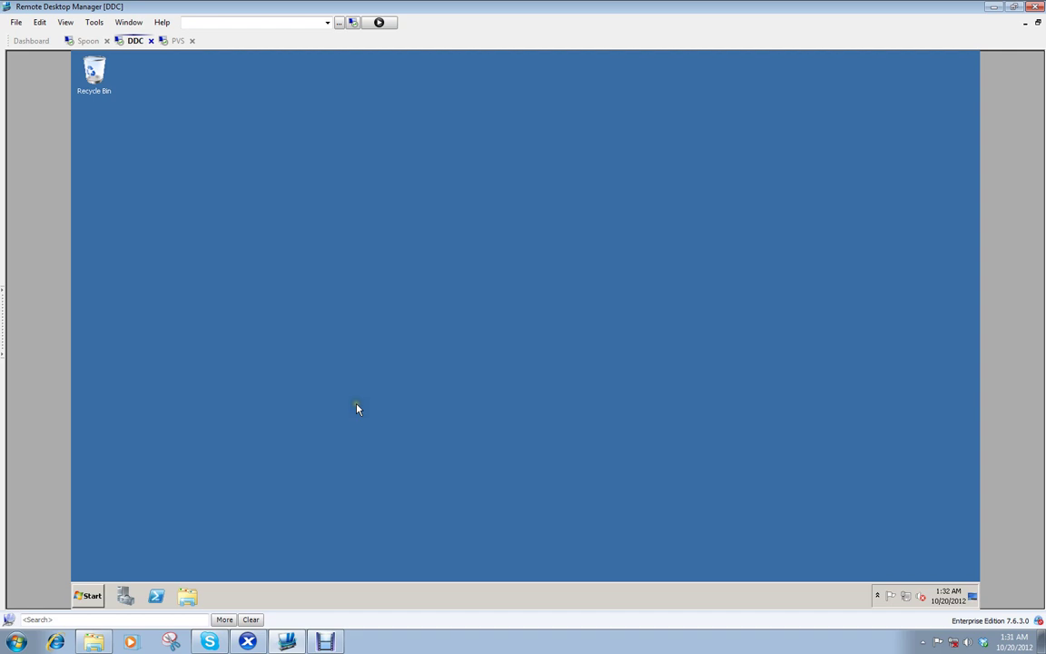
pyautogui.click(88, 596)
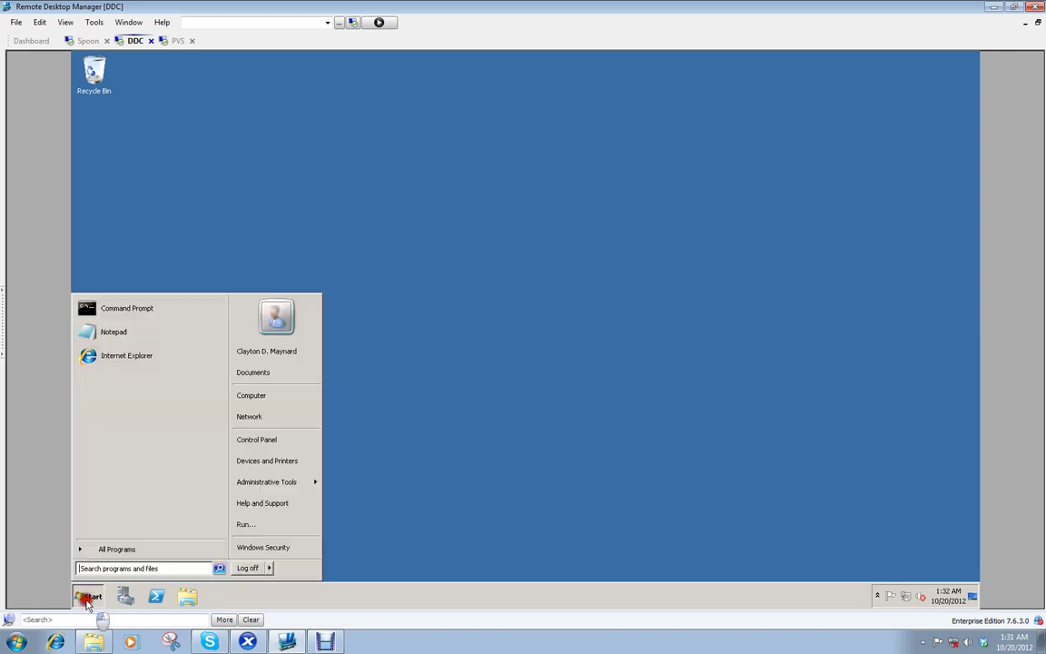
pyautogui.click(281, 399)
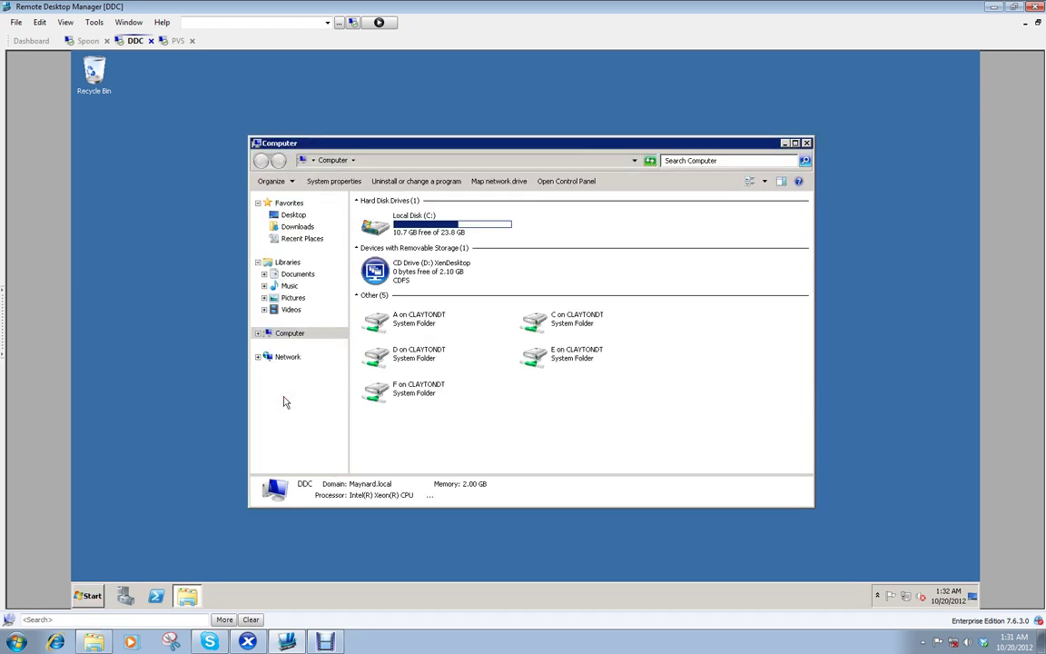
pyautogui.click(383, 273)
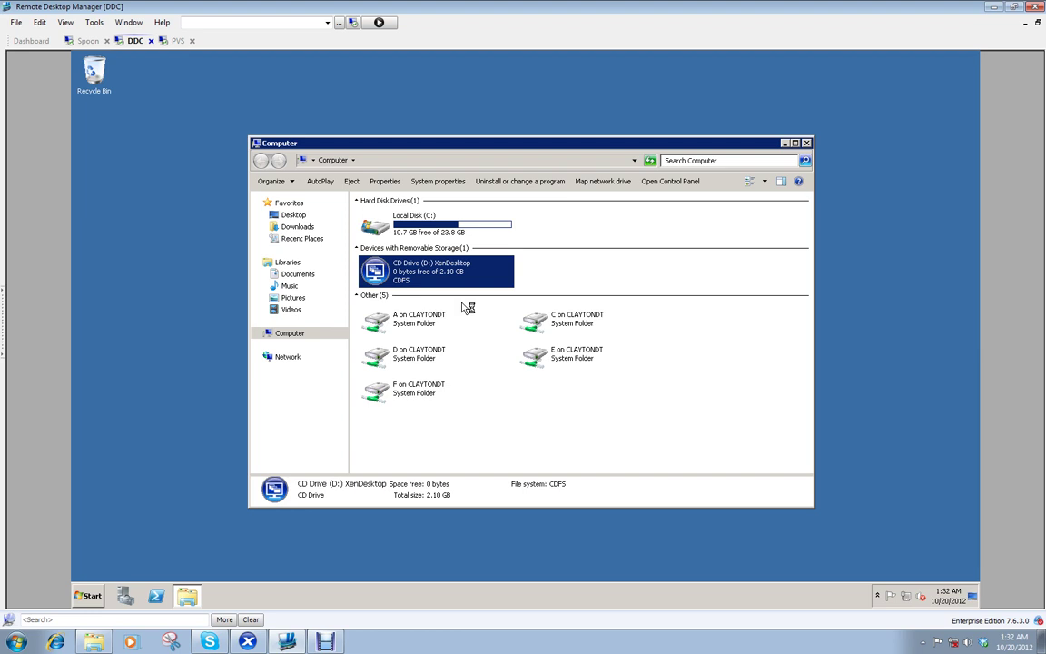
pyautogui.click(619, 271)
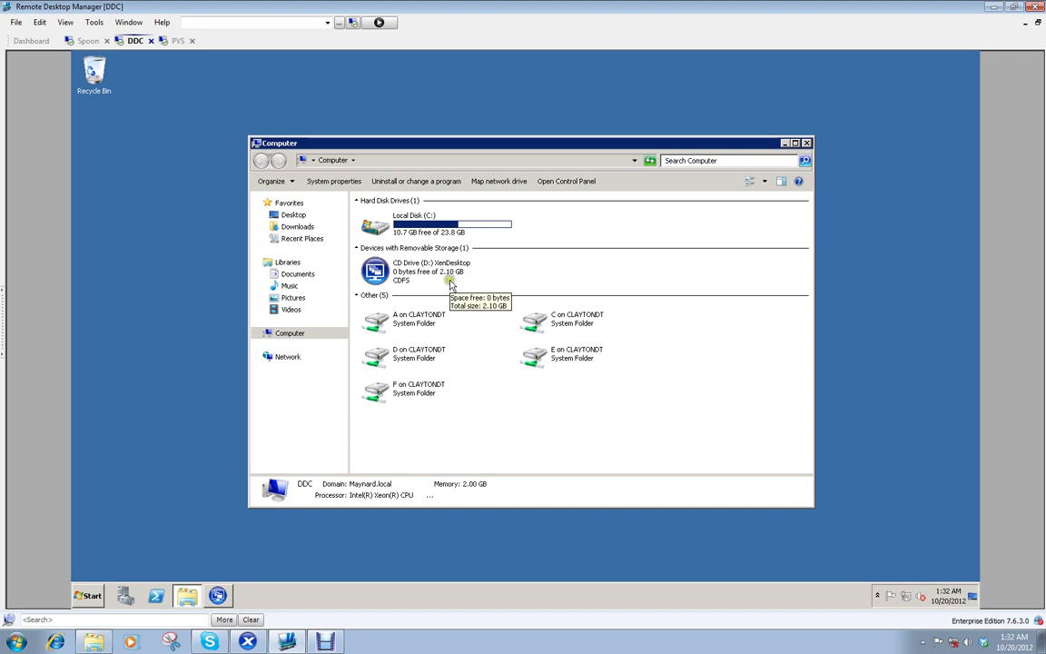
# Step: Open Task Manager on the DDC VM, show its network graph, and move it top-right
pyautogui.rightClick(848, 595)
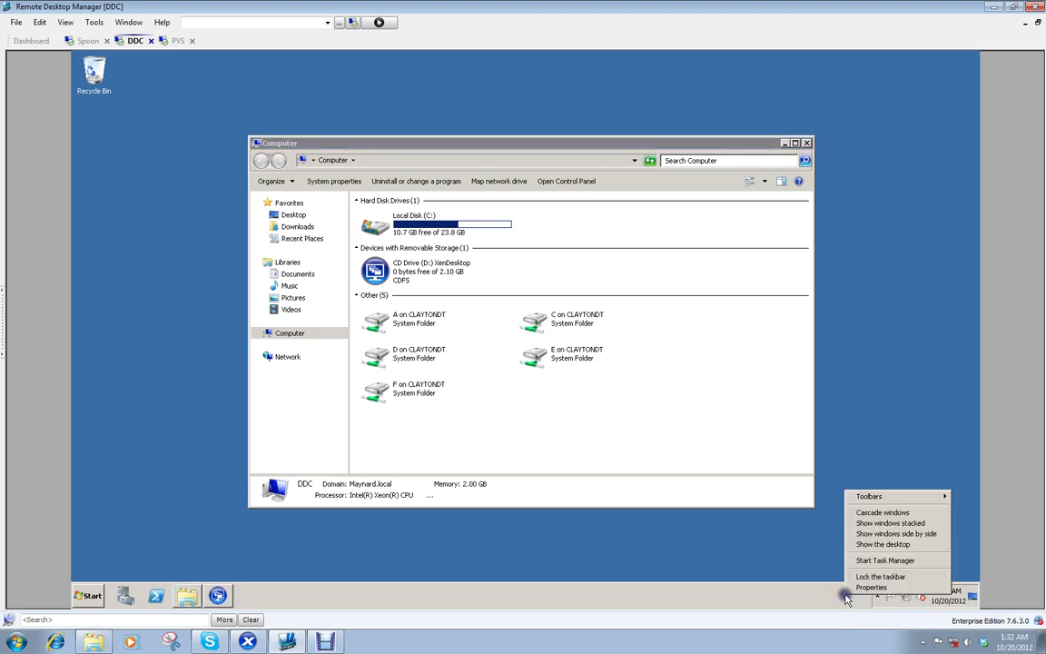
pyautogui.click(885, 560)
pyautogui.click(263, 93)
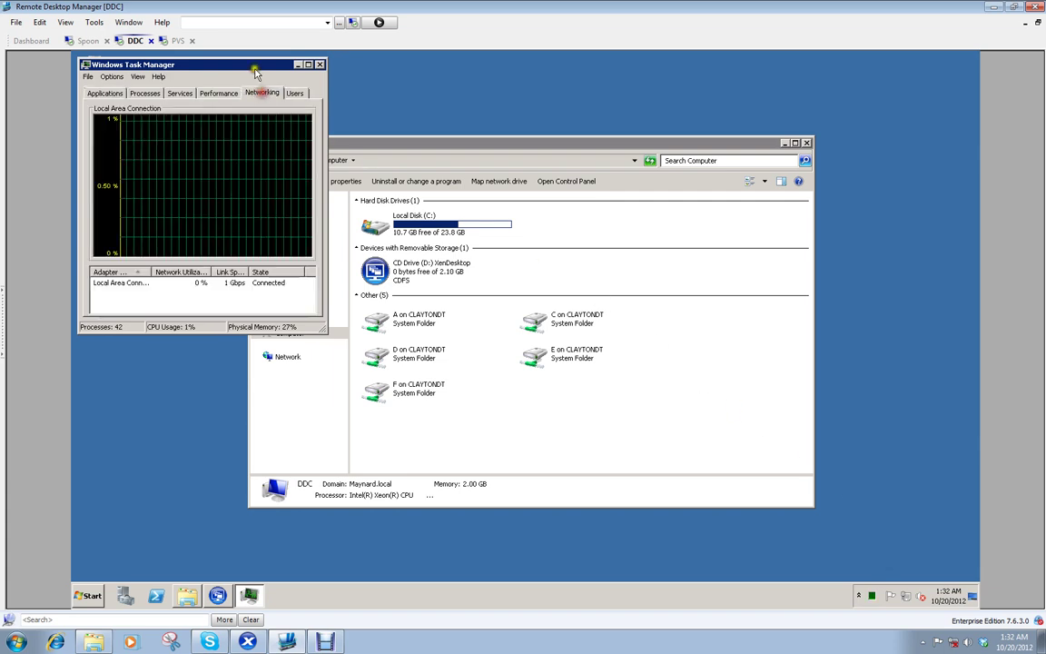
pyautogui.moveTo(218, 70); pyautogui.dragTo(813, 80)
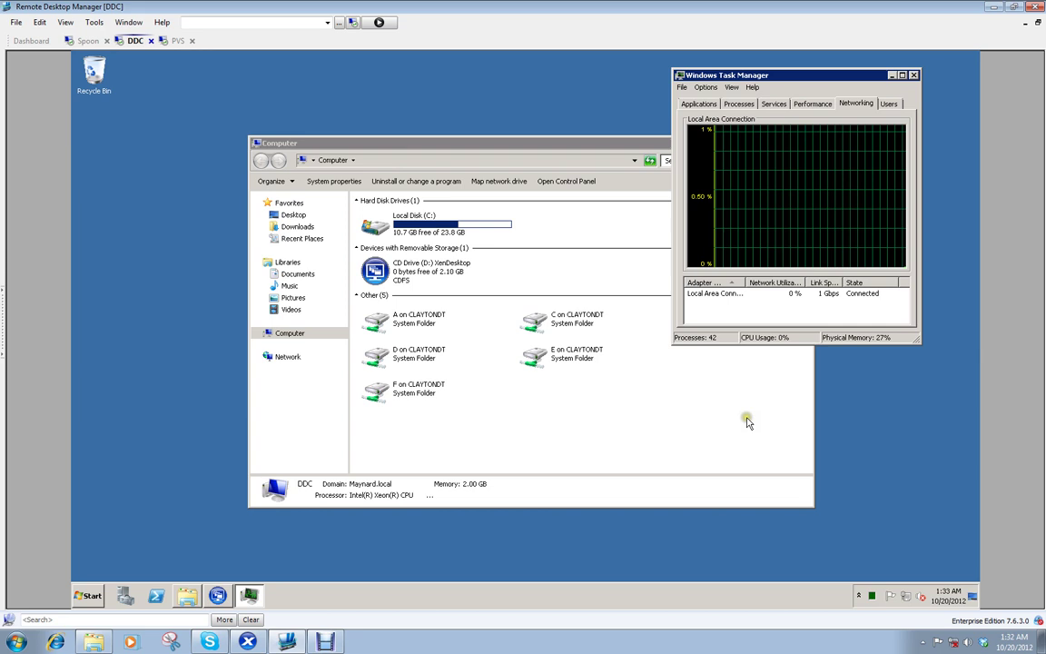
# Step: Launch XenDesktop setup from CD Drive (D:), then close Computer and Task Manager
pyautogui.click(385, 277)
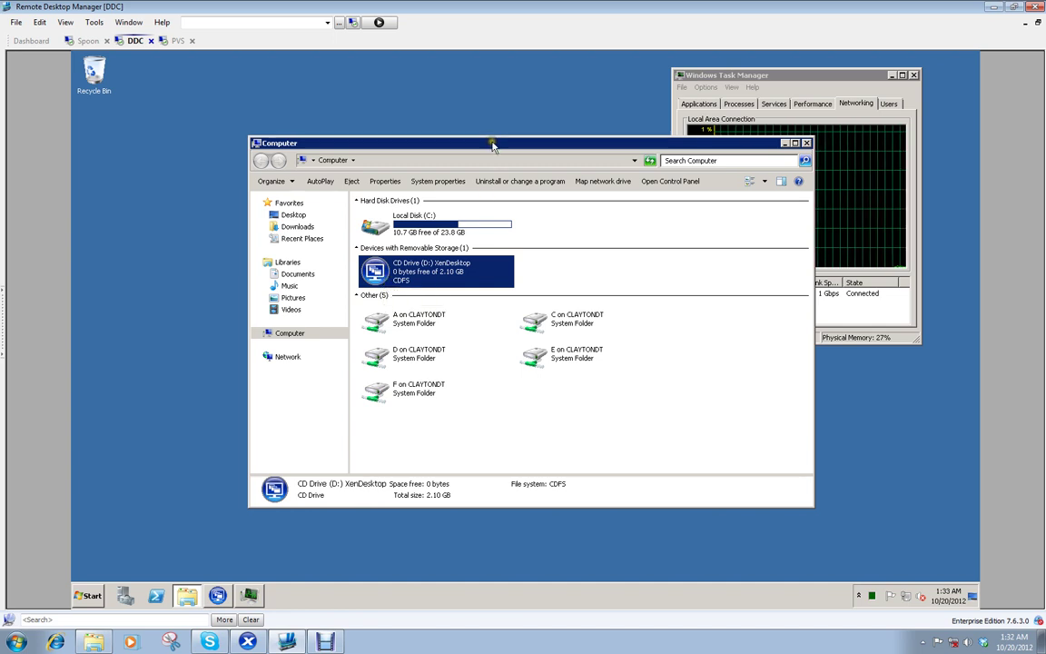
pyautogui.moveTo(492, 143); pyautogui.dragTo(346, 158)
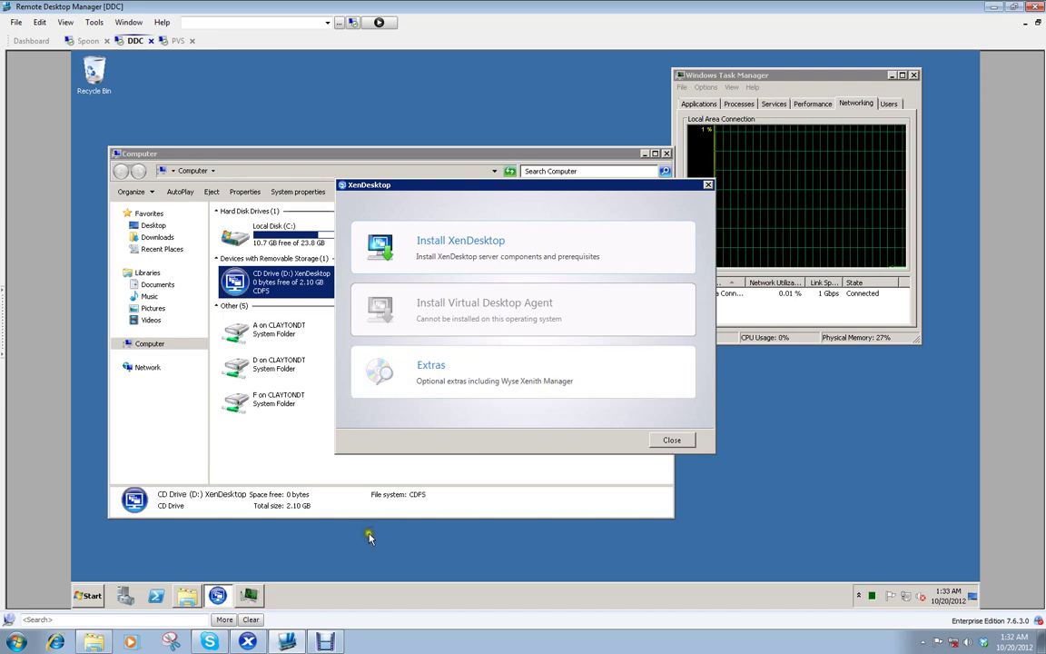
pyautogui.click(667, 154)
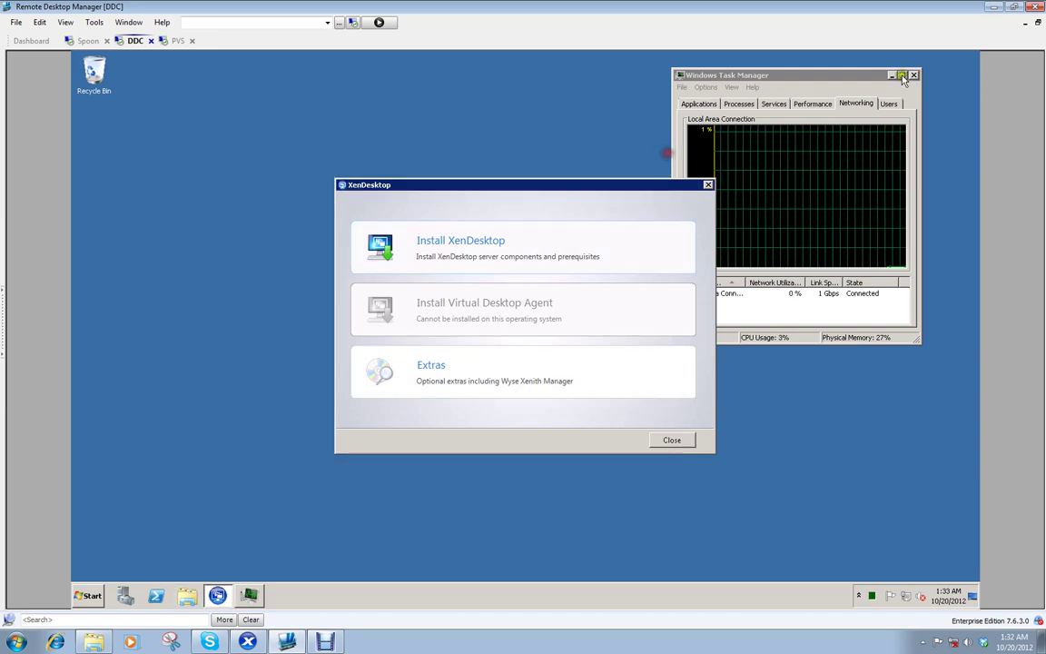
pyautogui.click(915, 75)
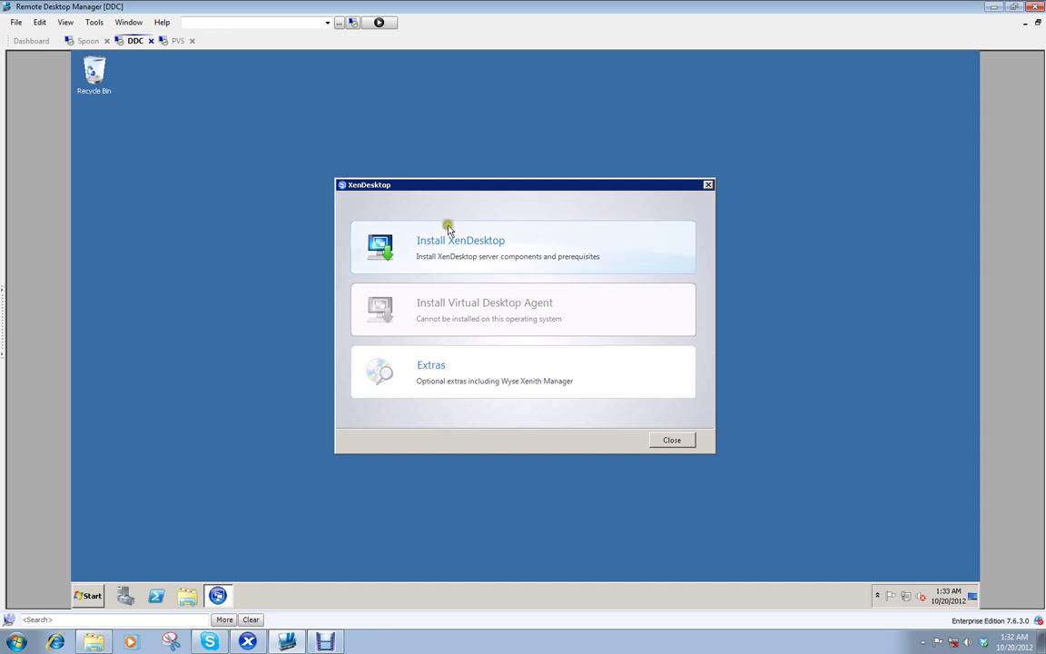
# Step: Start Install XenDesktop, approve the UAC prompt, and accept the licence terms
pyautogui.click(449, 255)
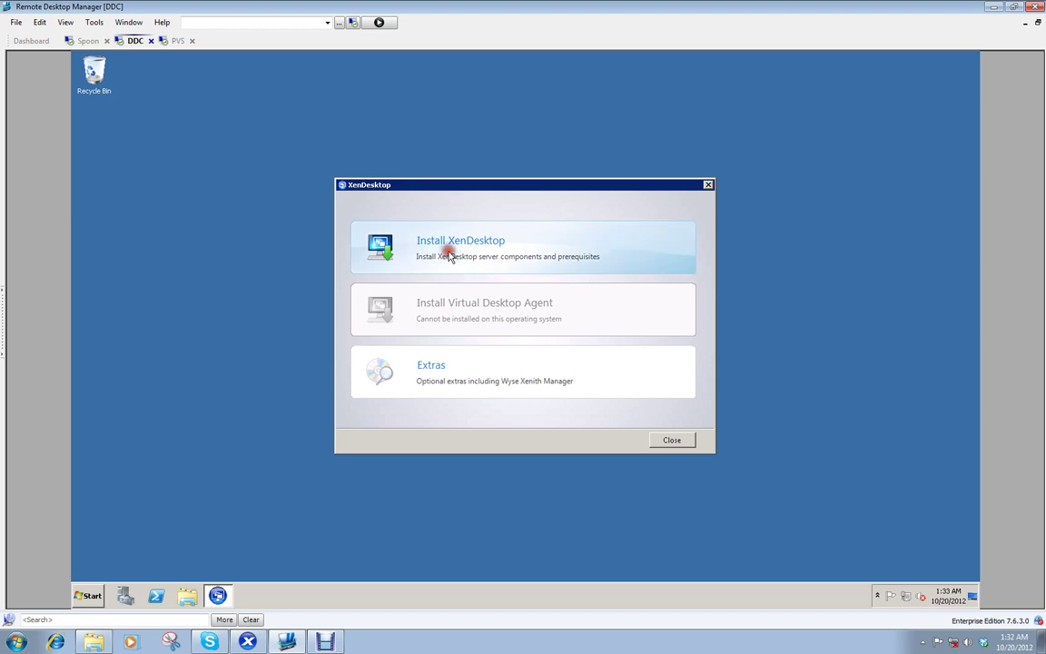
pyautogui.click(574, 335)
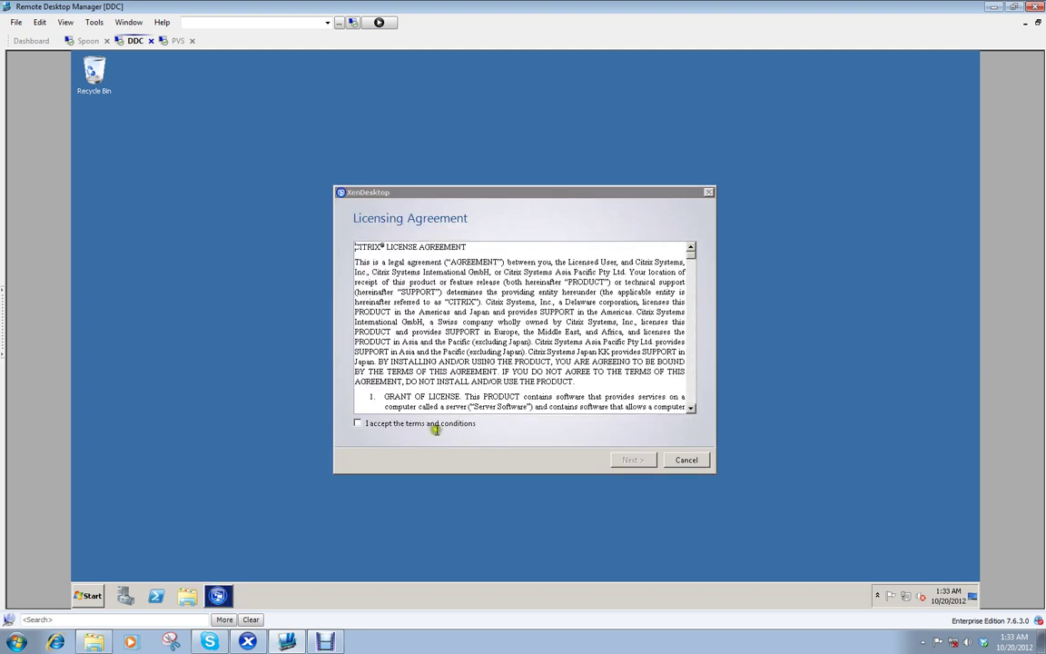
pyautogui.click(422, 423)
pyautogui.click(633, 460)
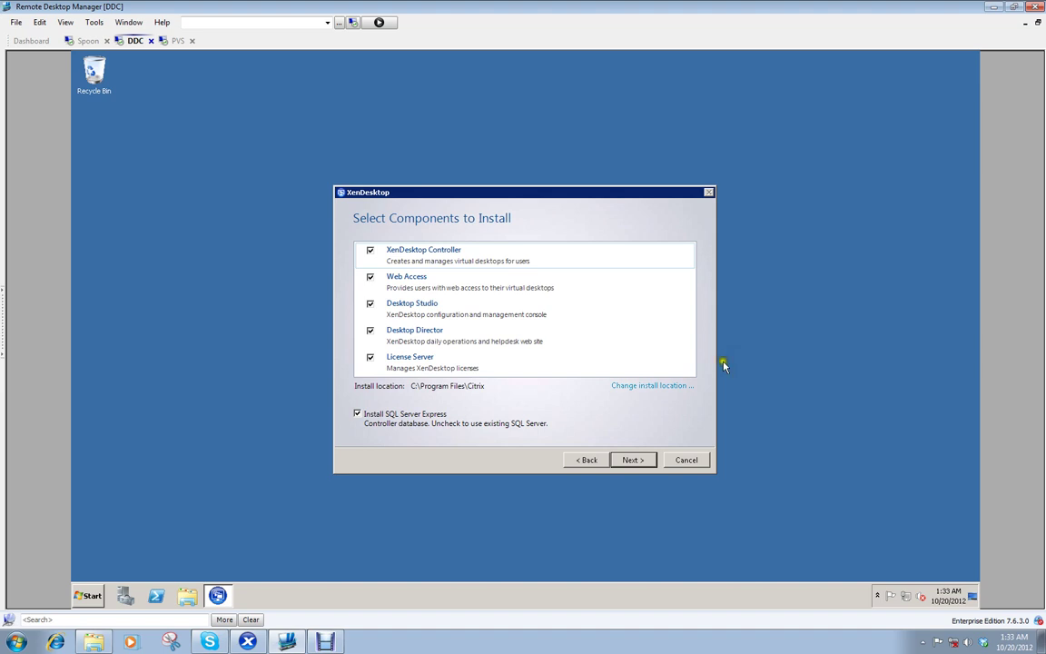
# Step: Keep all five components and the default firewall ports to reach the installer Summary
pyautogui.click(642, 460)
pyautogui.click(637, 461)
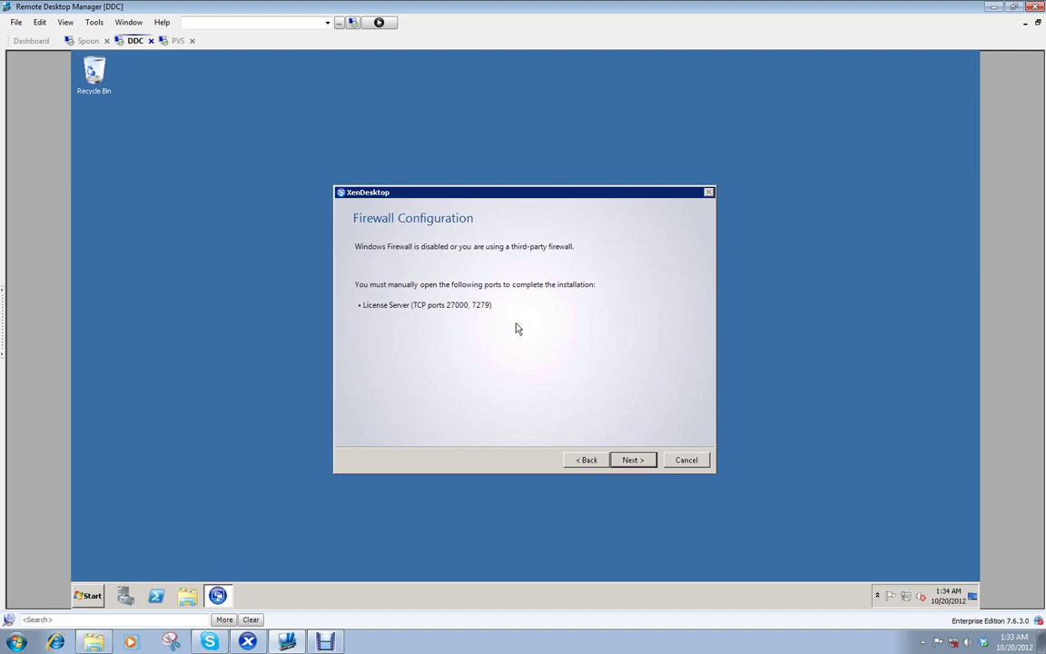
pyautogui.click(634, 460)
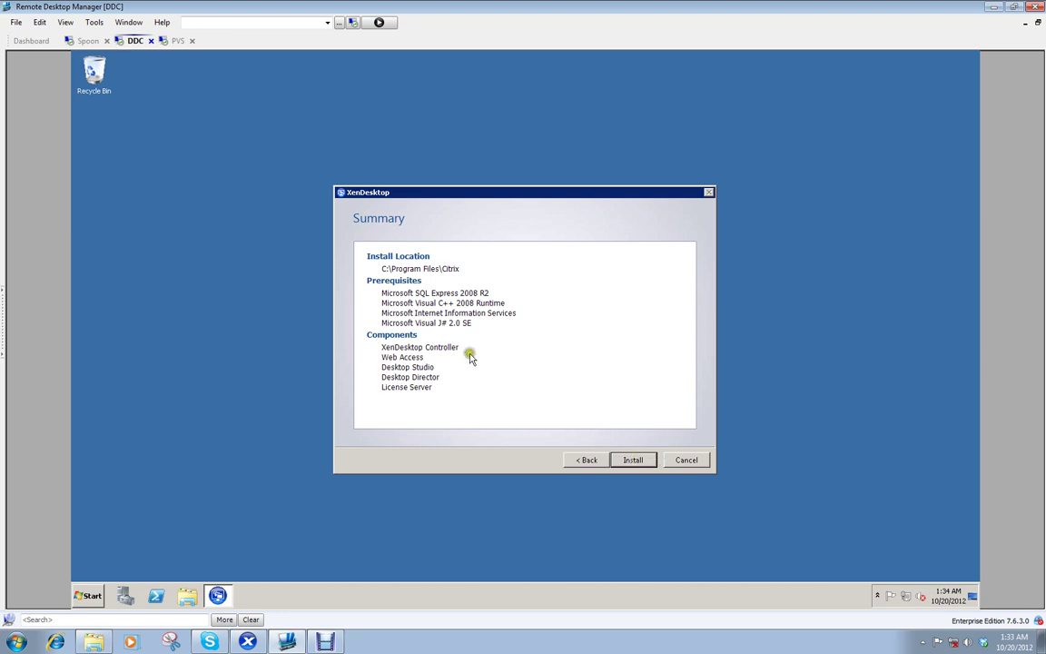
# Step: Install the four prerequisites and five XenDesktop components, including SQL Express 2008 R2
pyautogui.click(631, 461)
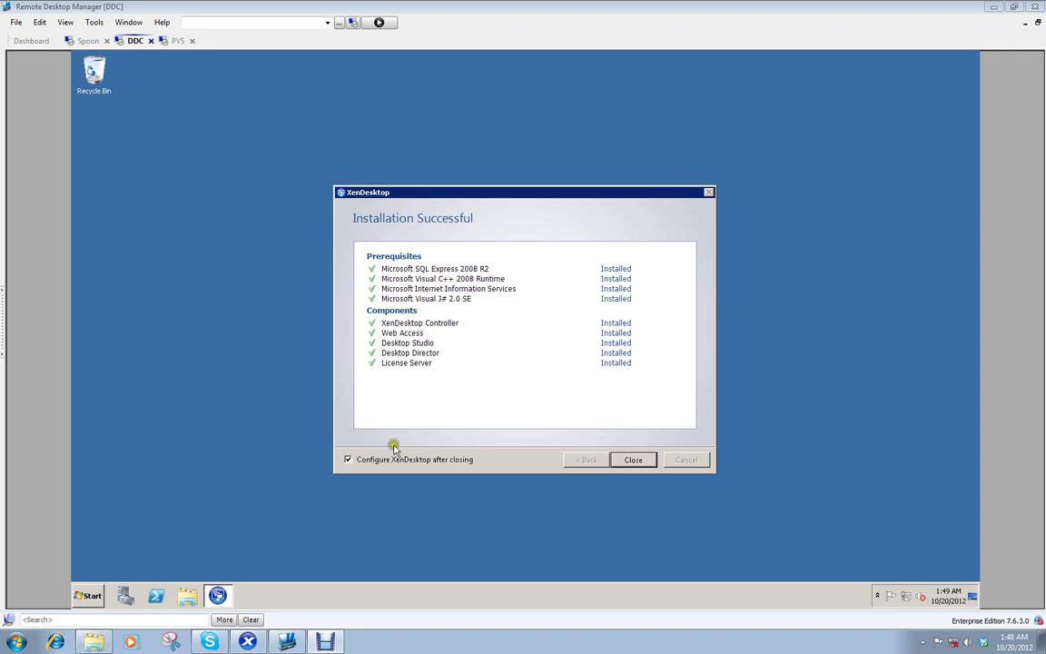
# Step: Close the installer with 'Configure XenDesktop after closing' checked to launch Desktop Studio
pyautogui.click(626, 460)
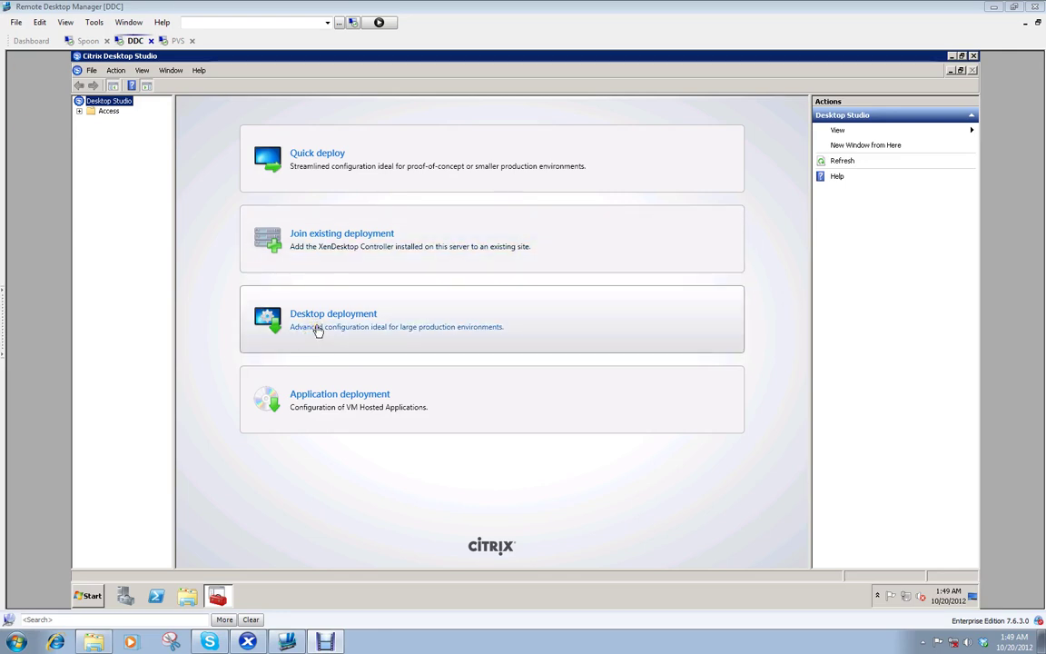
pyautogui.click(322, 287)
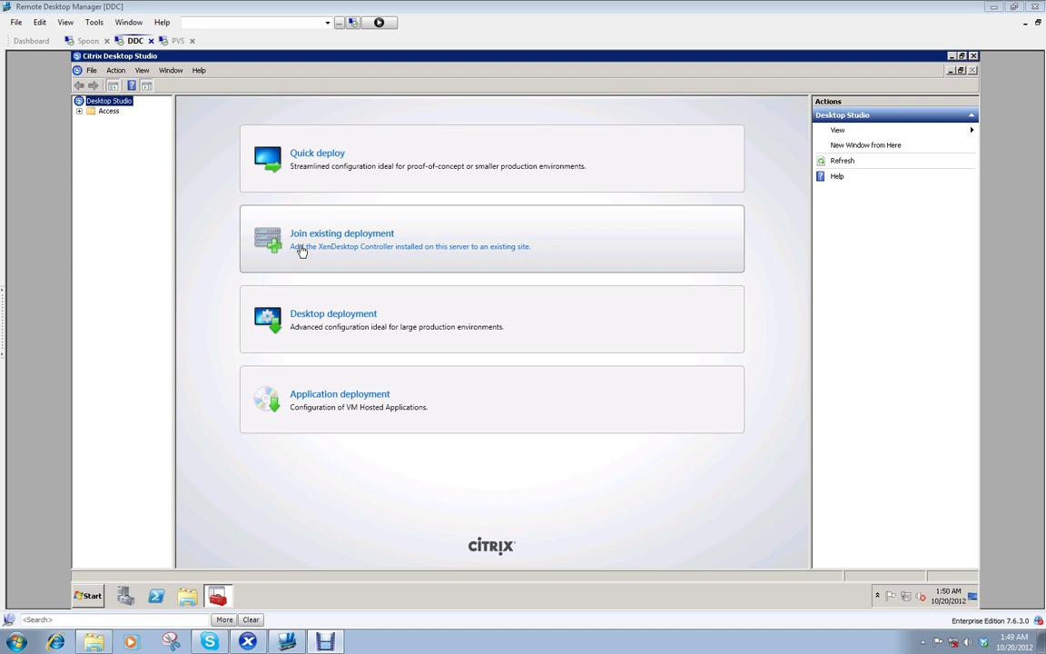
pyautogui.click(180, 221)
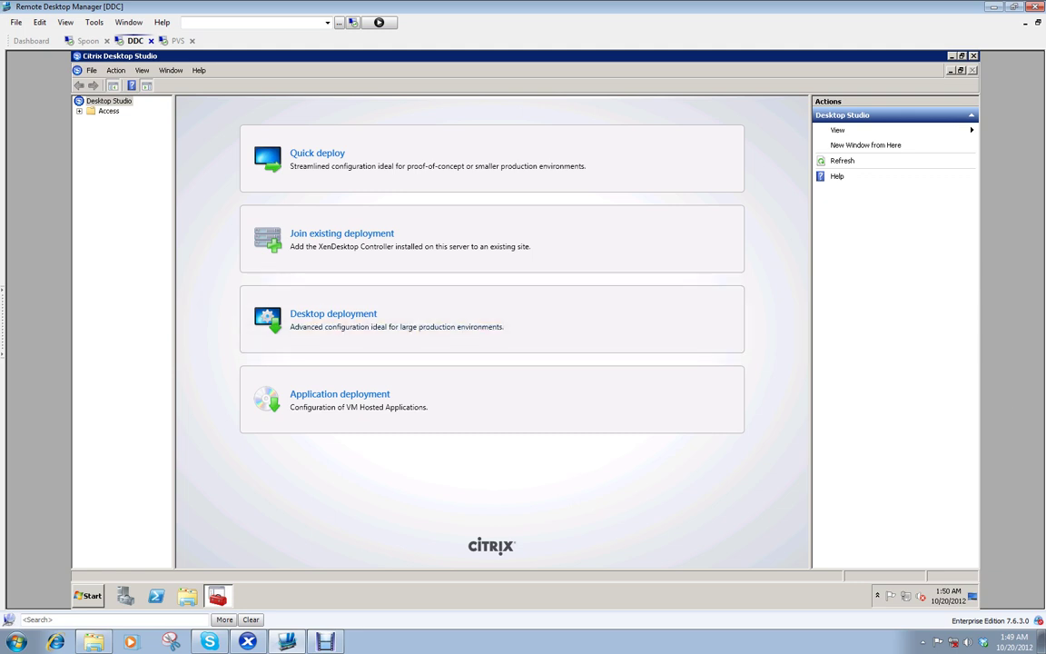
# Step: Start a Desktop deployment with the site named TestLab on the default database
pyautogui.click(454, 309)
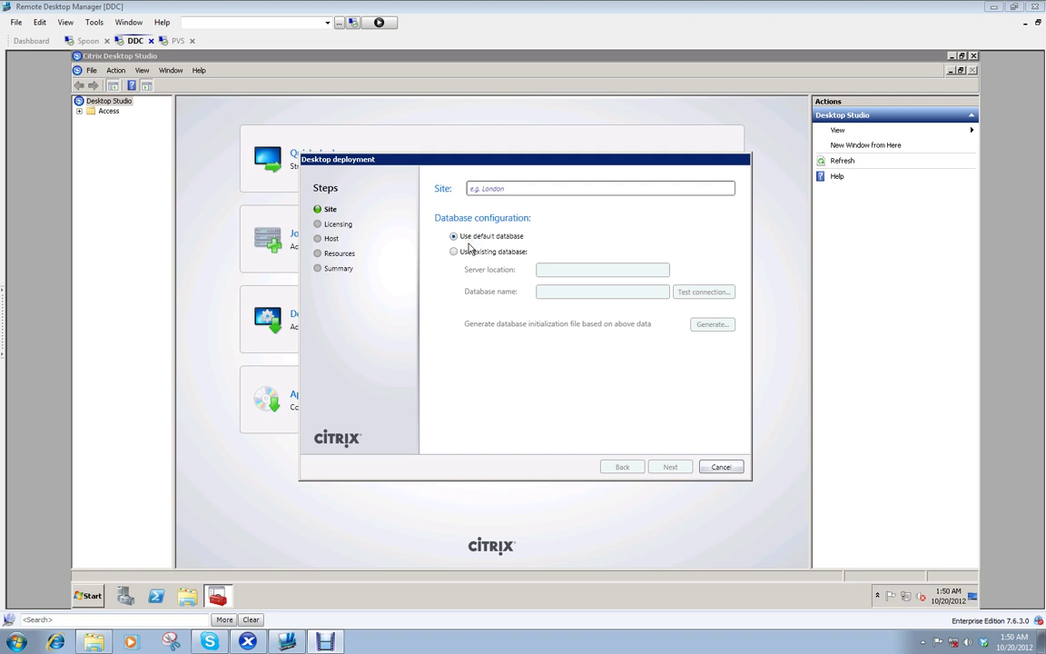
pyautogui.click(511, 189)
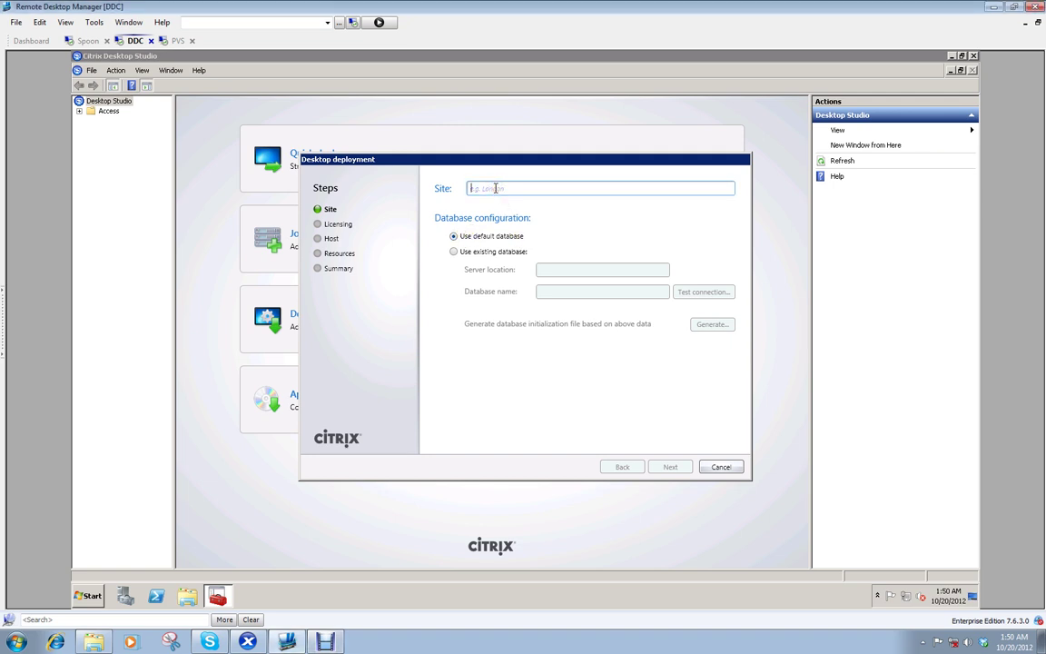
pyautogui.write('Test')
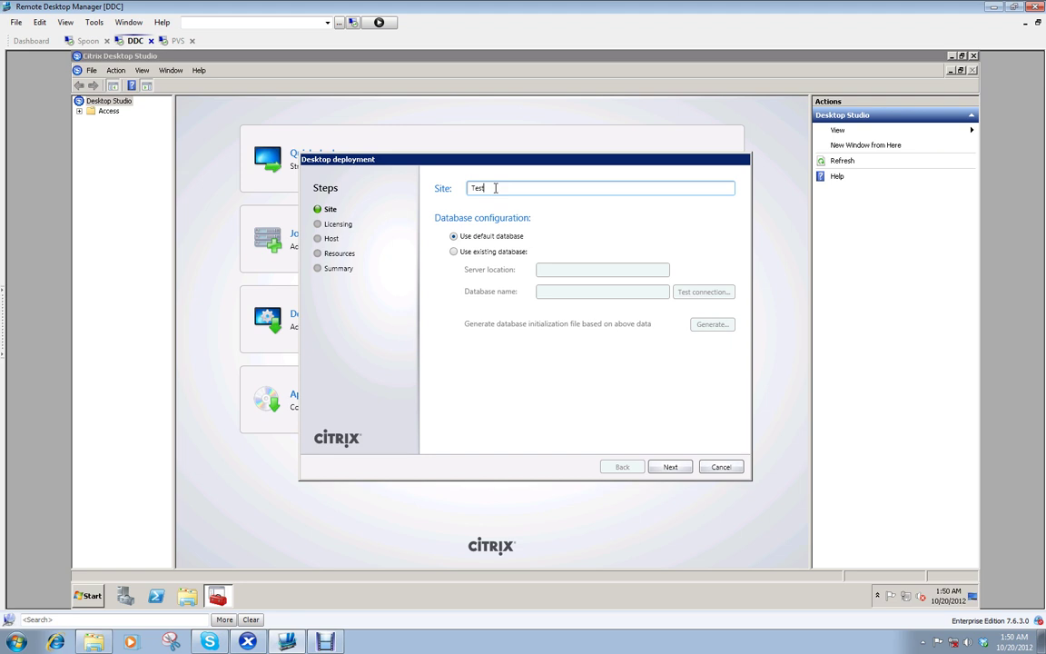
pyautogui.write('Lab')
pyautogui.click(669, 465)
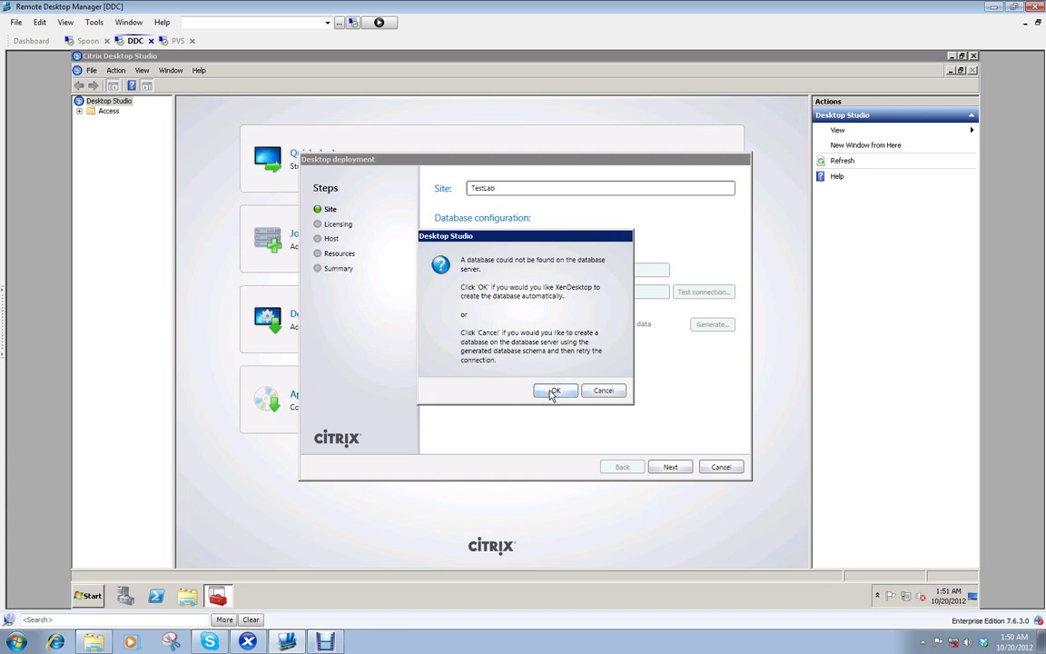
# Step: Let XenDesktop create the site database and keep the 30-day trial licence on localhost:27000
pyautogui.click(553, 391)
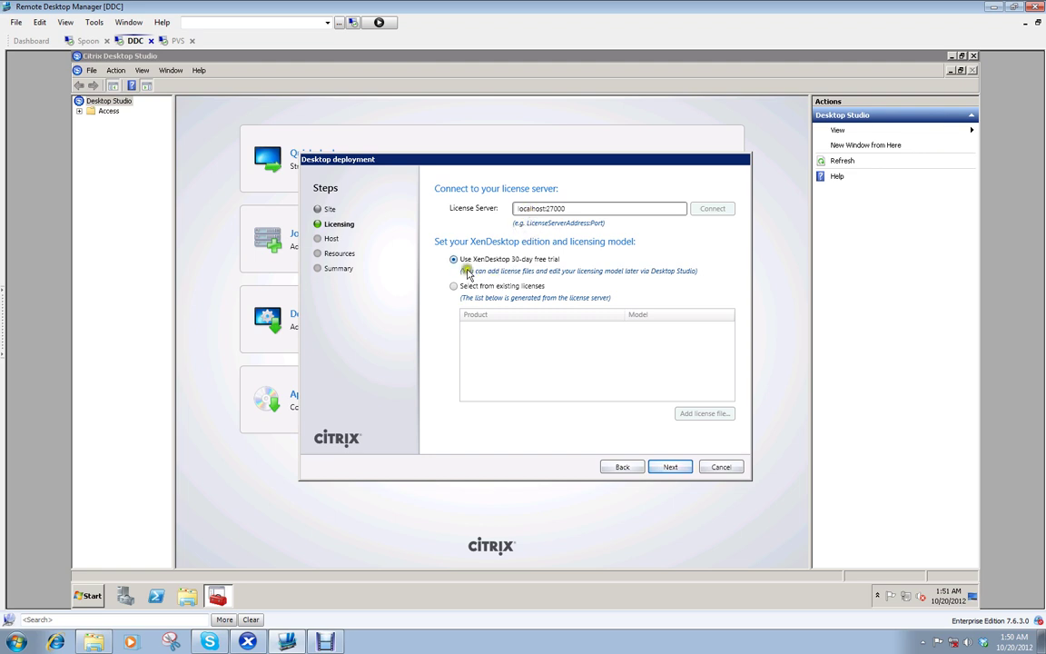
pyautogui.click(675, 467)
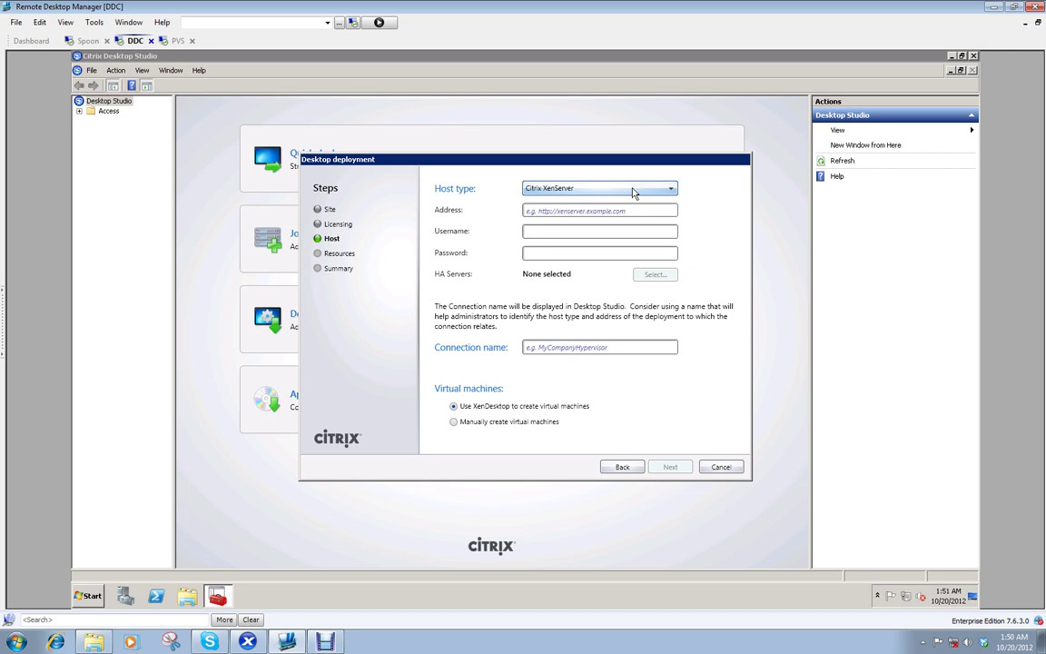
pyautogui.click(610, 210)
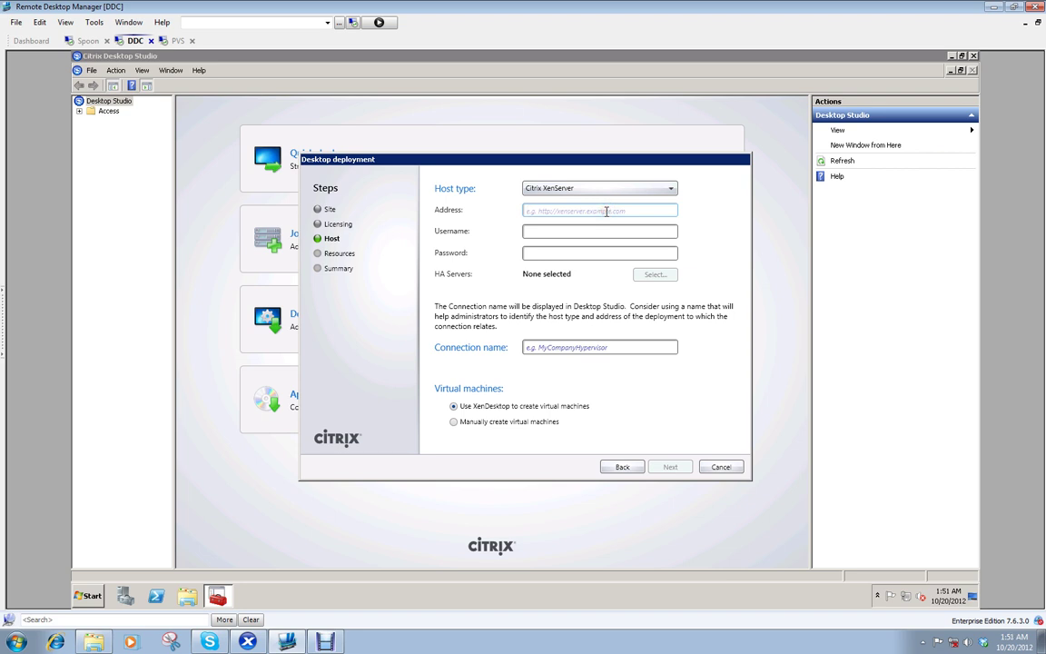
pyautogui.write('http://10.10.1.5')
pyautogui.press('Tab')
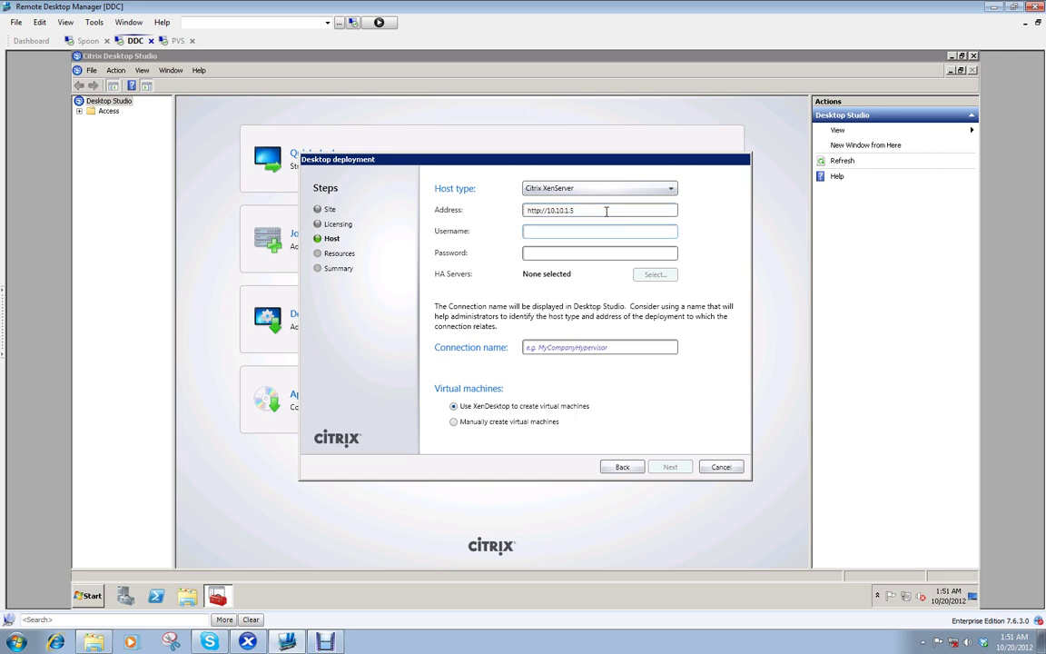
pyautogui.write('root')
pyautogui.press('Tab')
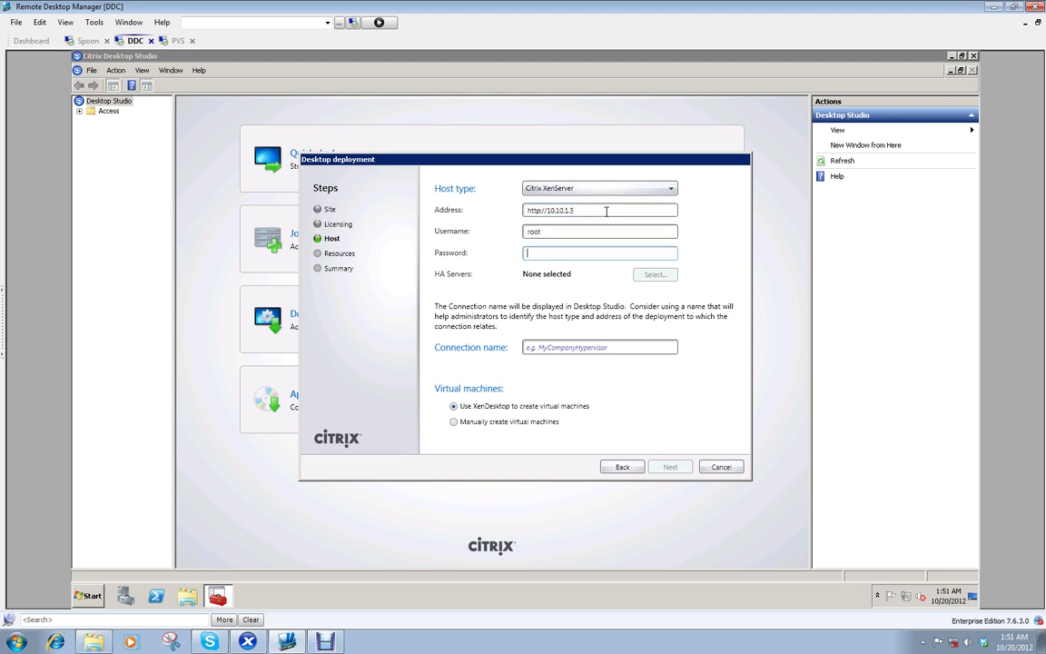
pyautogui.write('•••••••••')
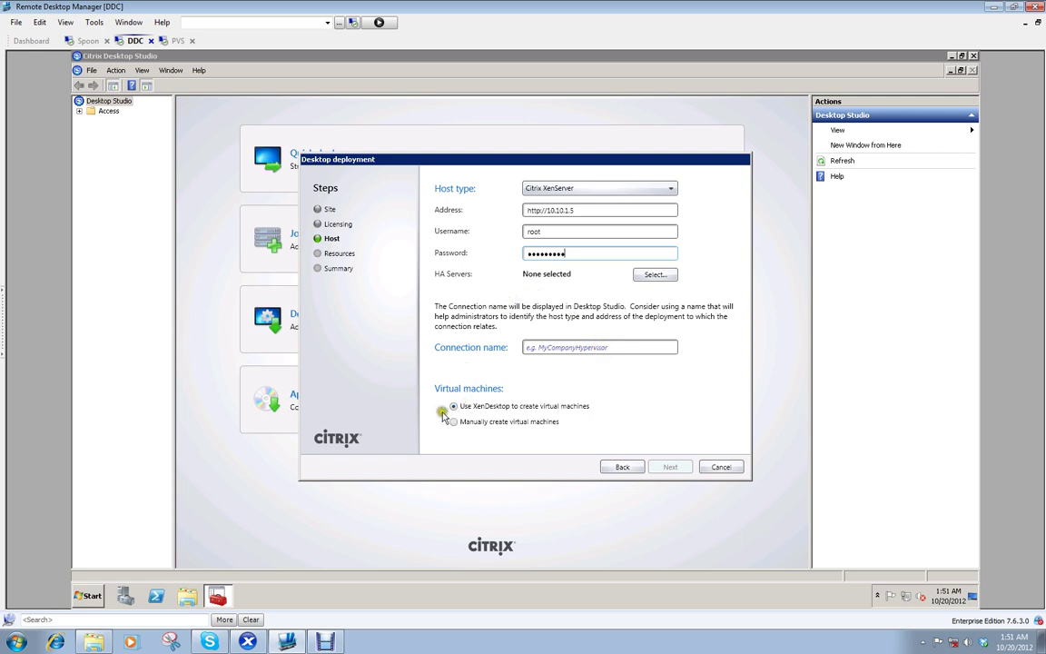
# Step: Keep 'Use XenDesktop to create virtual machines' and name the connection XenServer
pyautogui.click(499, 408)
pyautogui.click(543, 347)
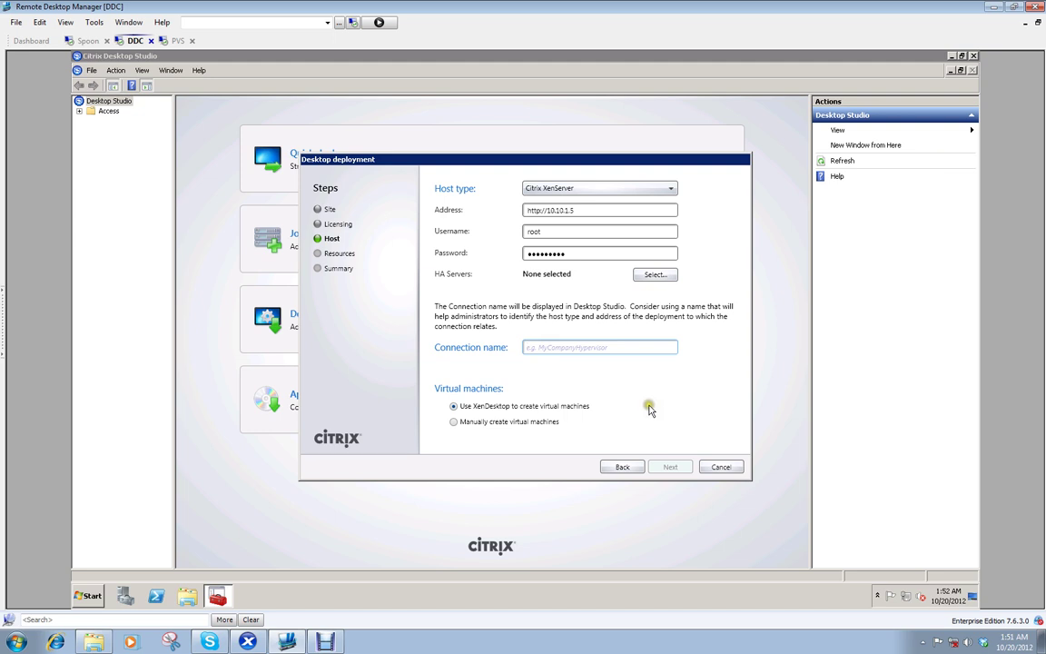
pyautogui.write('X')
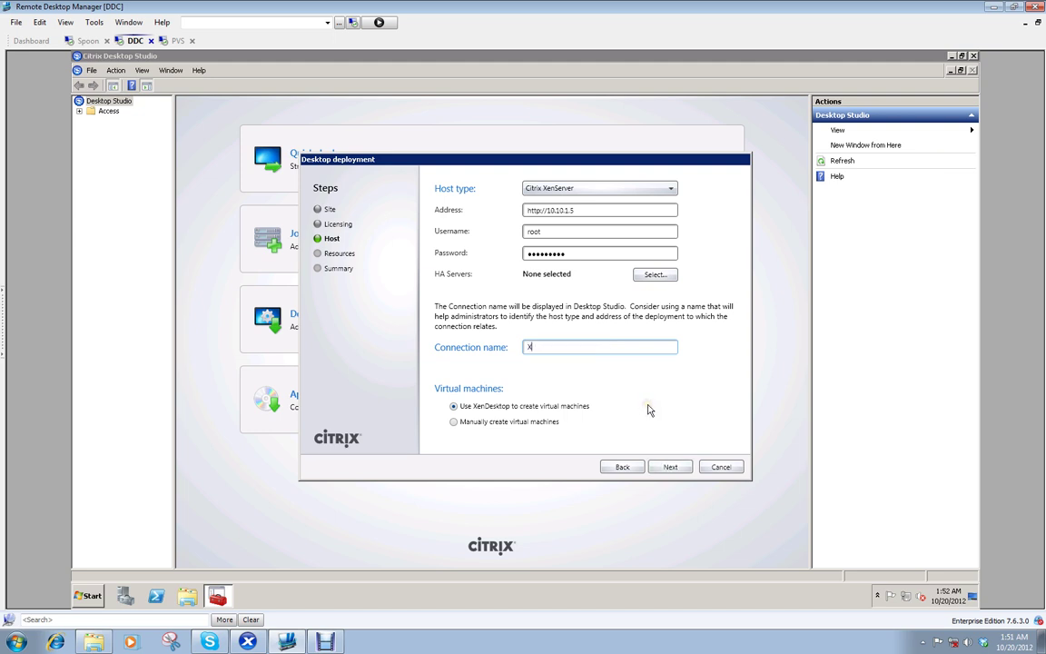
pyautogui.write('enServer')
# Step: Advance the wizard from Host to the still-empty Resources page
pyautogui.click(670, 467)
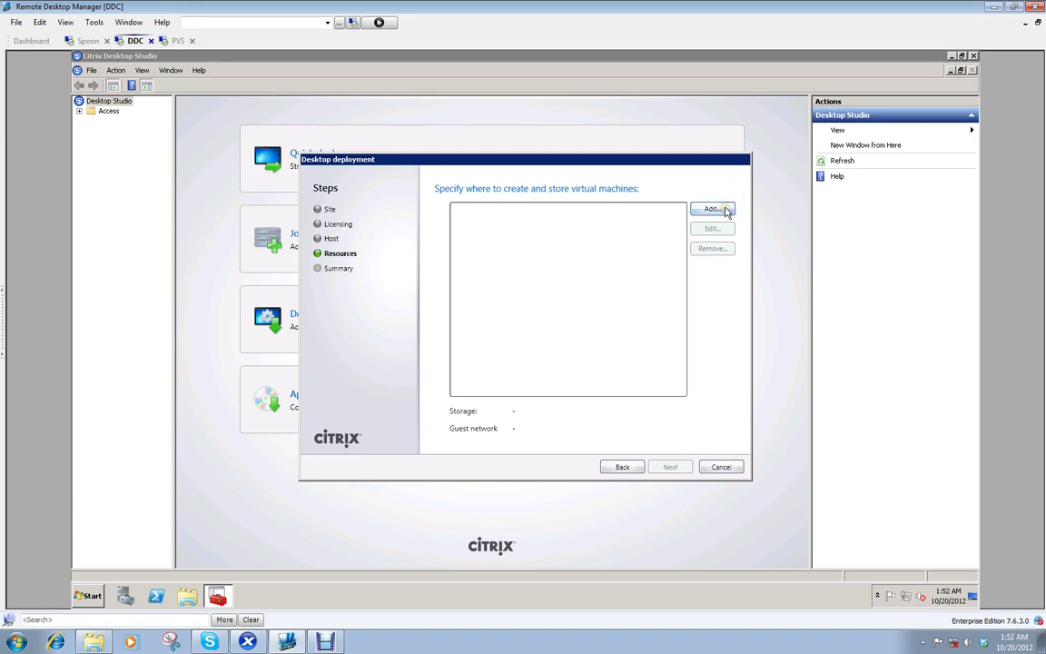
# Step: In XenCenter, view the xenserver host's storage and select the 261.2 GB local storage repository
pyautogui.click(256, 643)
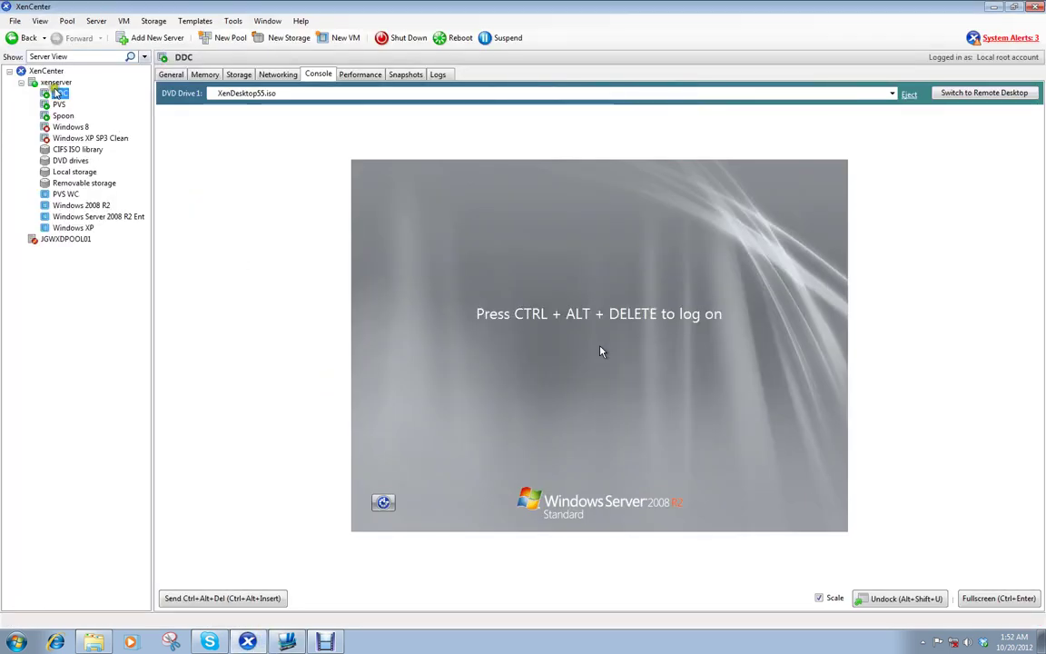
pyautogui.click(52, 83)
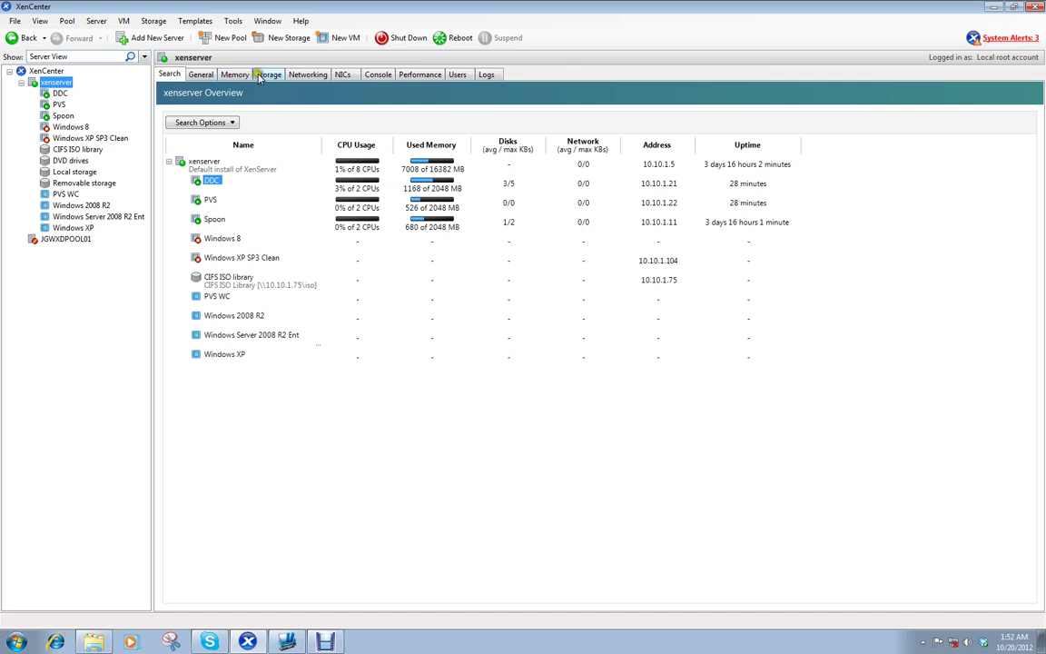
pyautogui.click(262, 76)
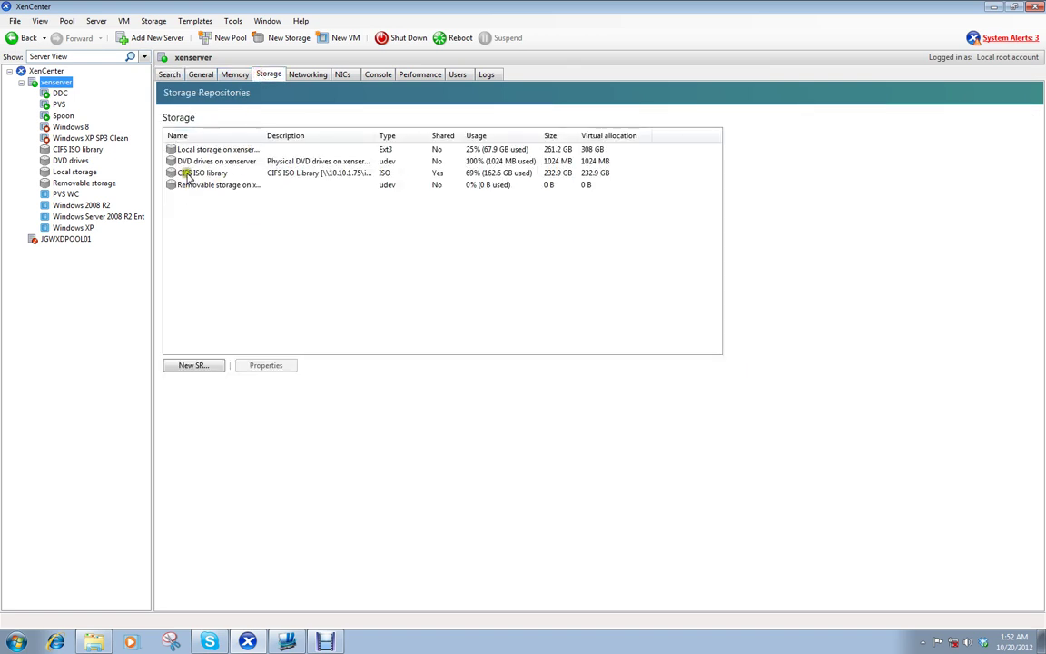
pyautogui.click(201, 149)
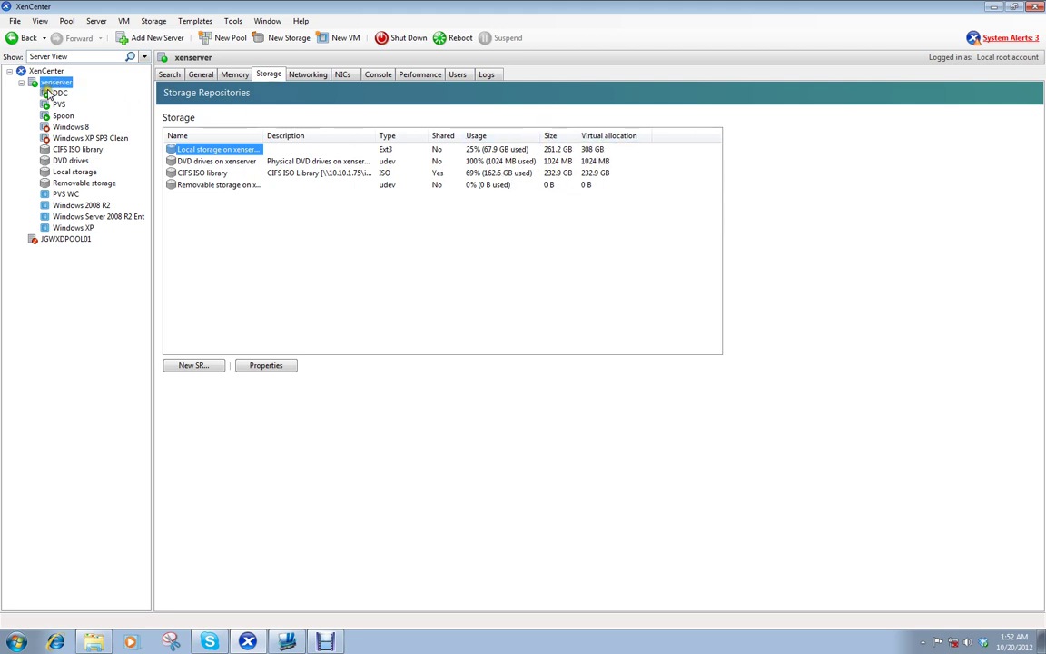
# Step: Add a resource named 'Local Store' with Local storage on xenserver and guest network Network 0
pyautogui.click(994, 8)
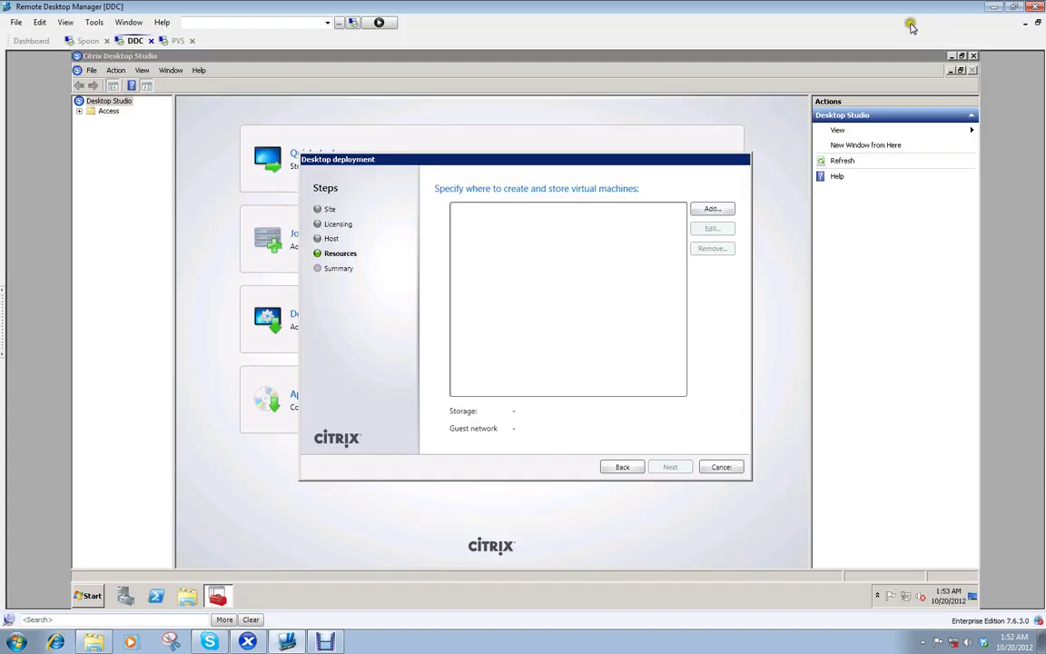
pyautogui.click(716, 209)
pyautogui.click(426, 281)
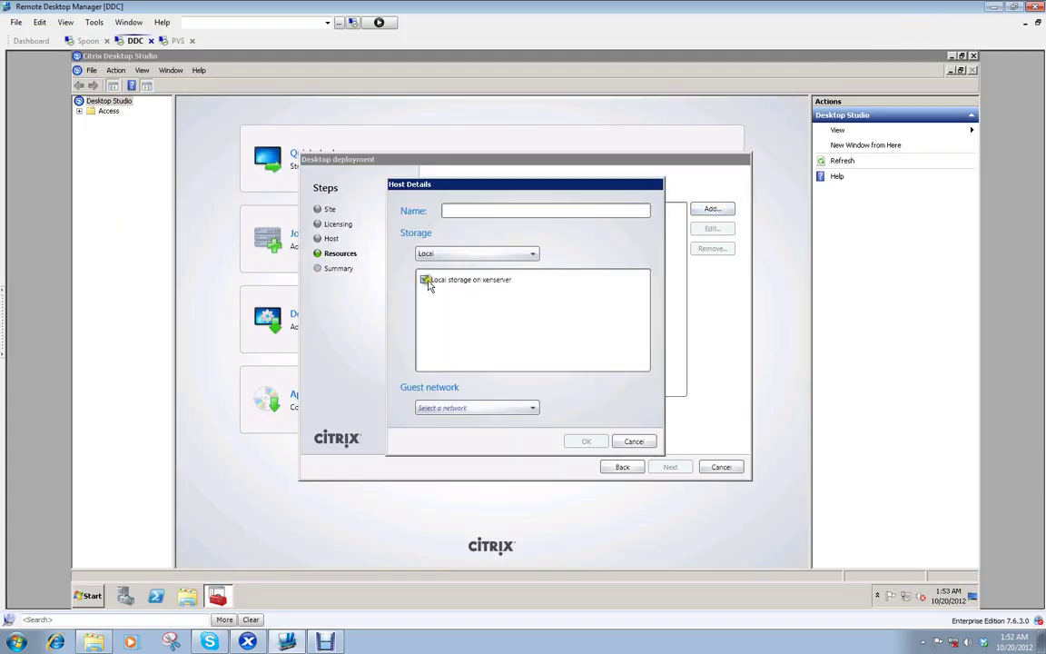
pyautogui.click(534, 255)
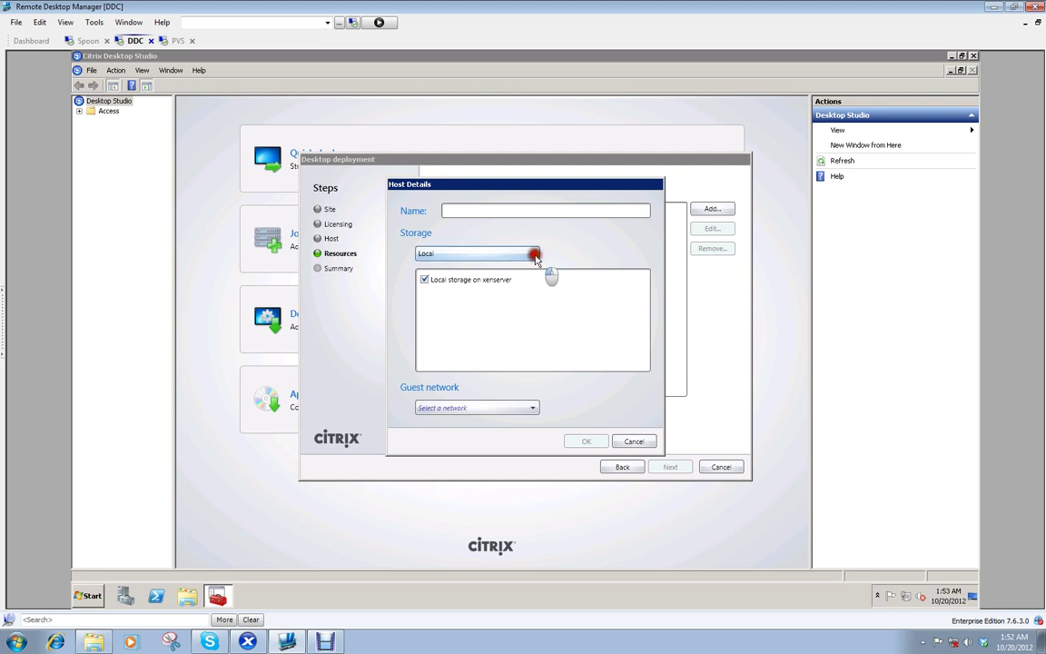
pyautogui.click(531, 266)
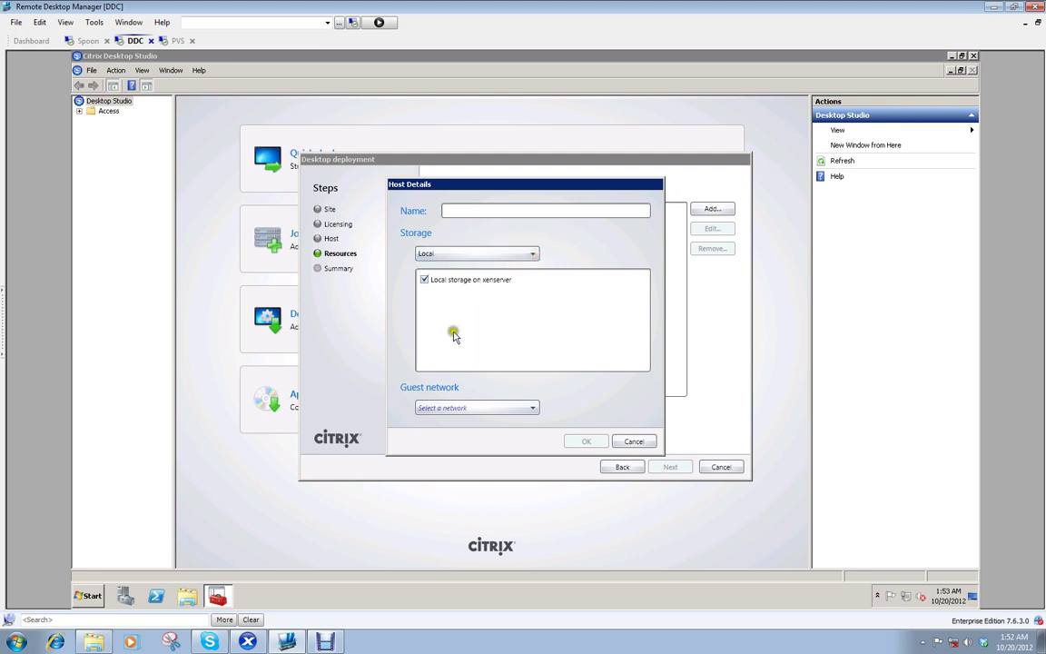
pyautogui.click(464, 212)
pyautogui.write('L')
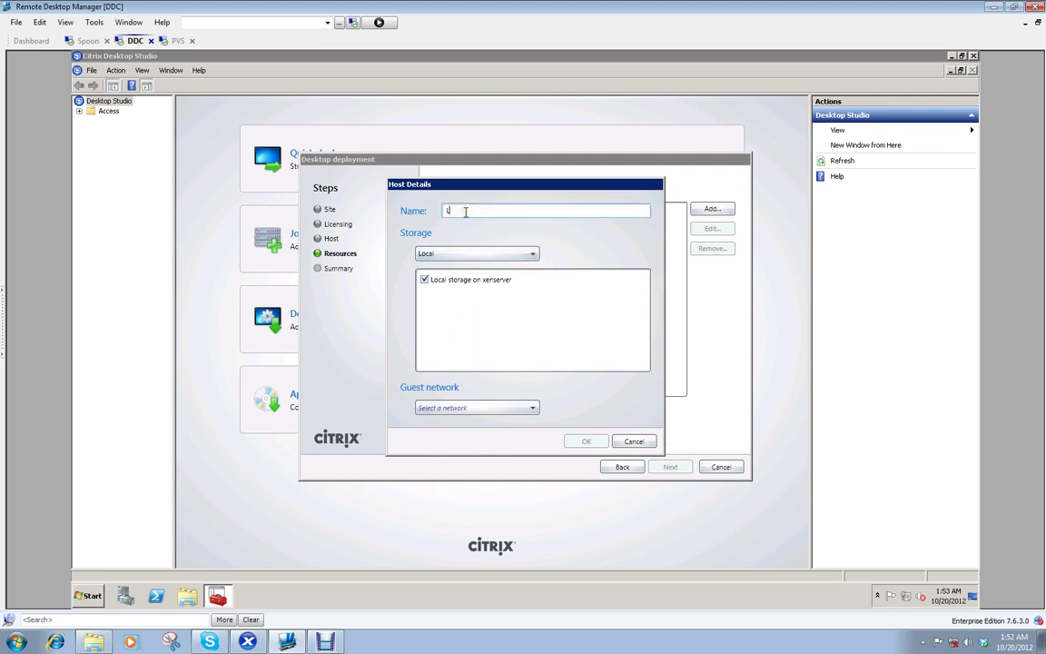
pyautogui.write('ocal Store')
pyautogui.click(531, 409)
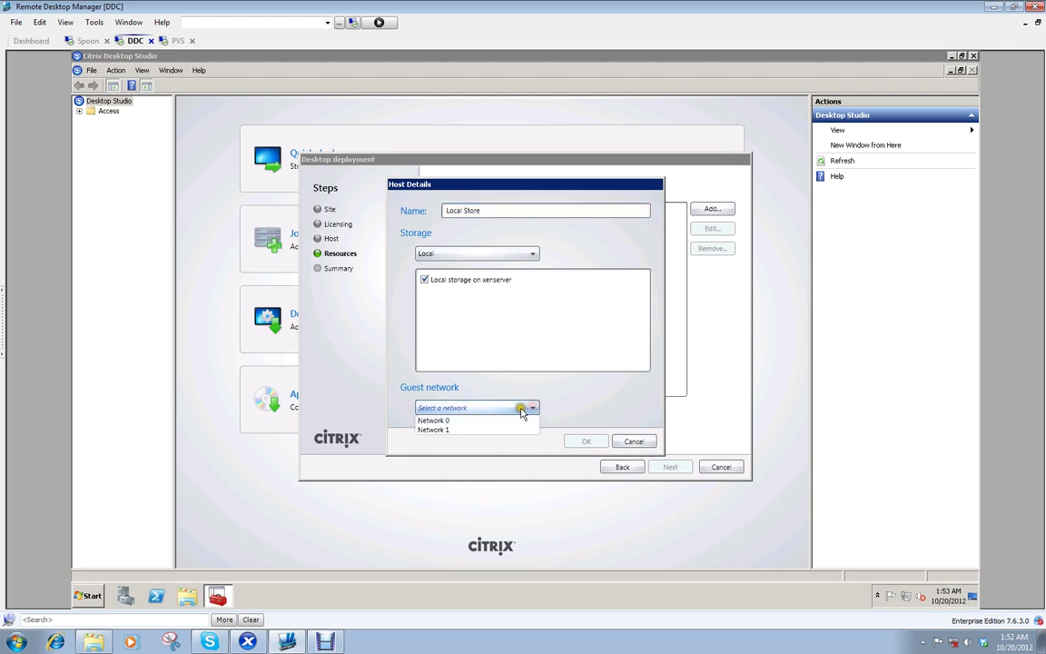
pyautogui.click(448, 421)
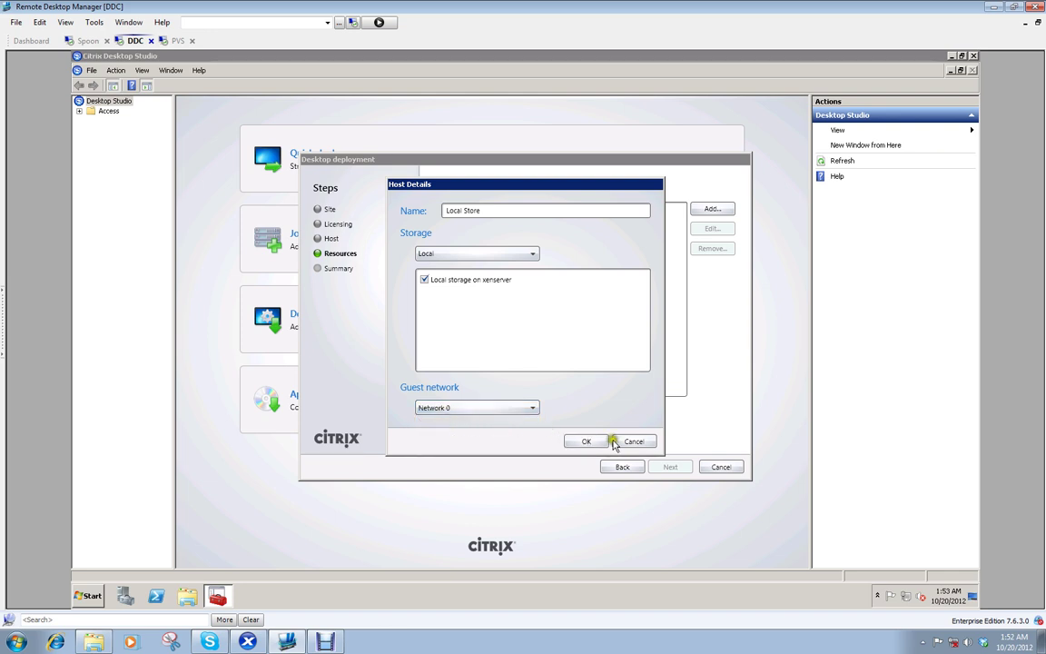
pyautogui.click(585, 441)
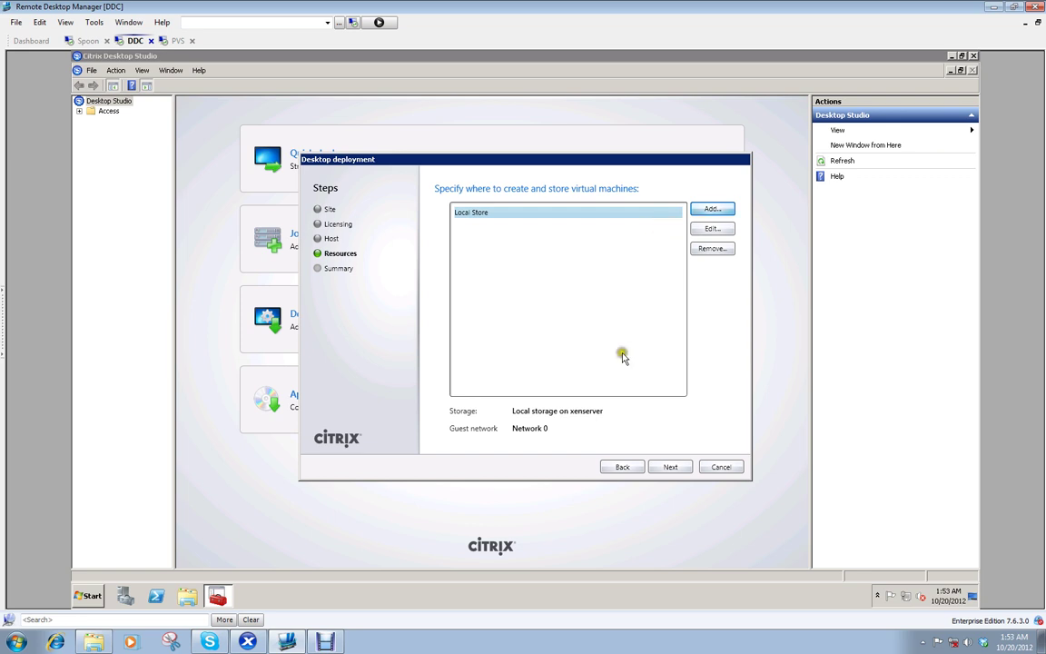
# Step: Review the Summary for site TestLab with host Local Store and complete the initial configuration
pyautogui.click(675, 469)
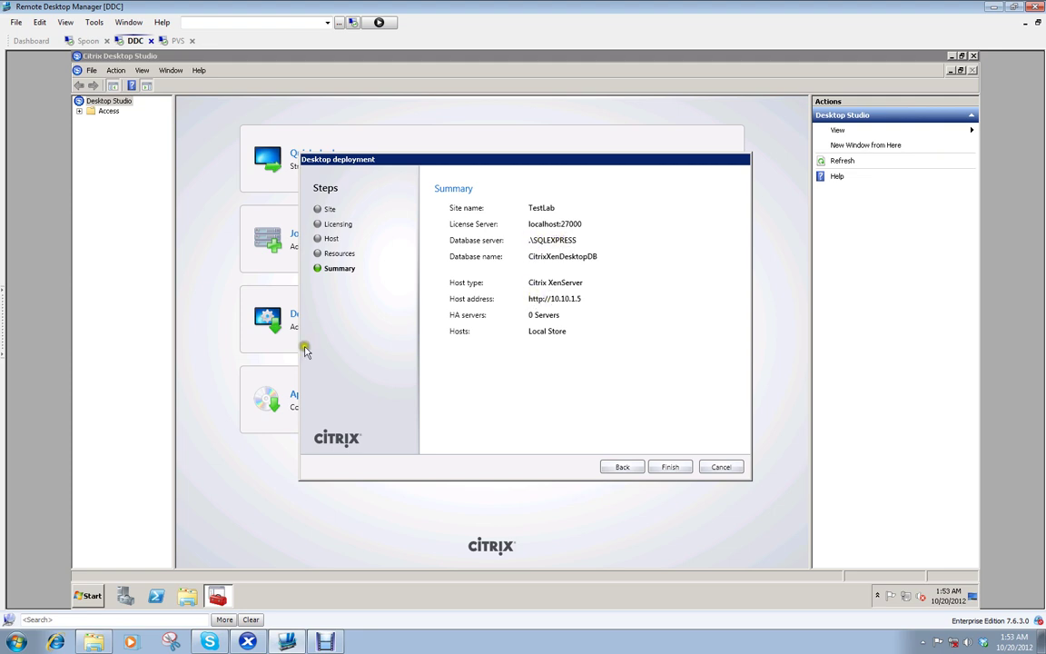
pyautogui.click(469, 354)
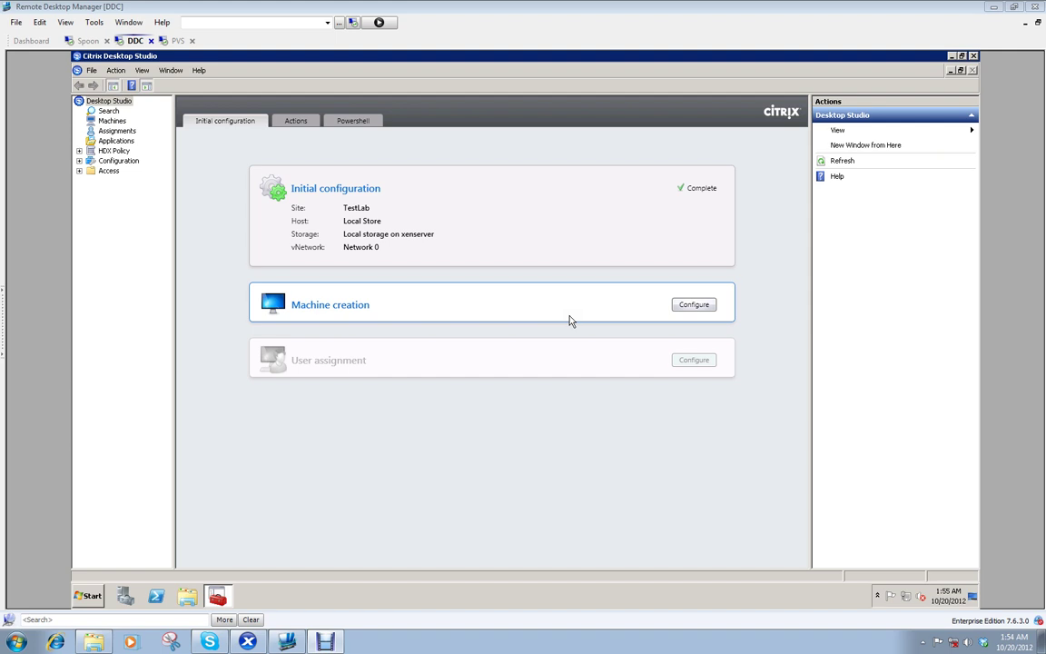
# Step: Start configuring Machine creation after initial configuration completes
pyautogui.click(677, 306)
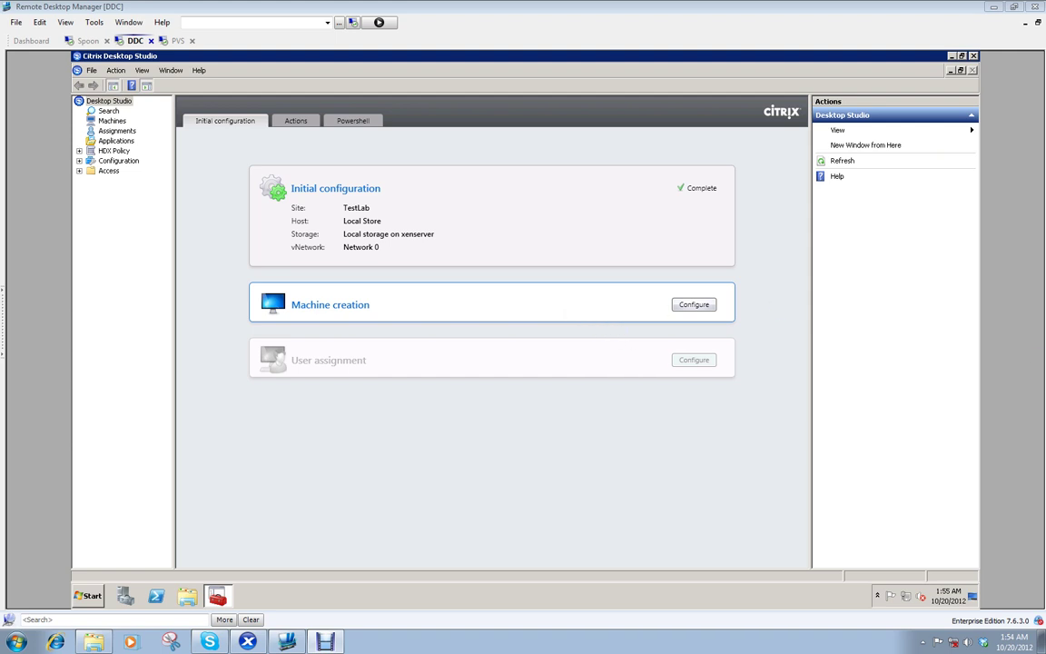